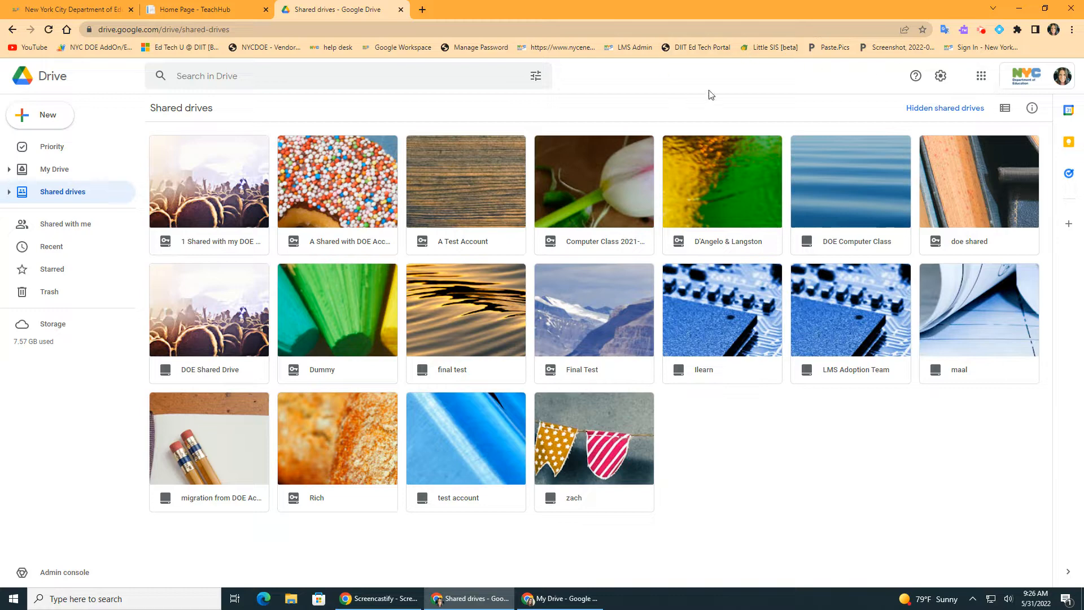
# Create a new shared drive named "1 Shared with My Local" in the DOE account
pyautogui.click(60, 195)
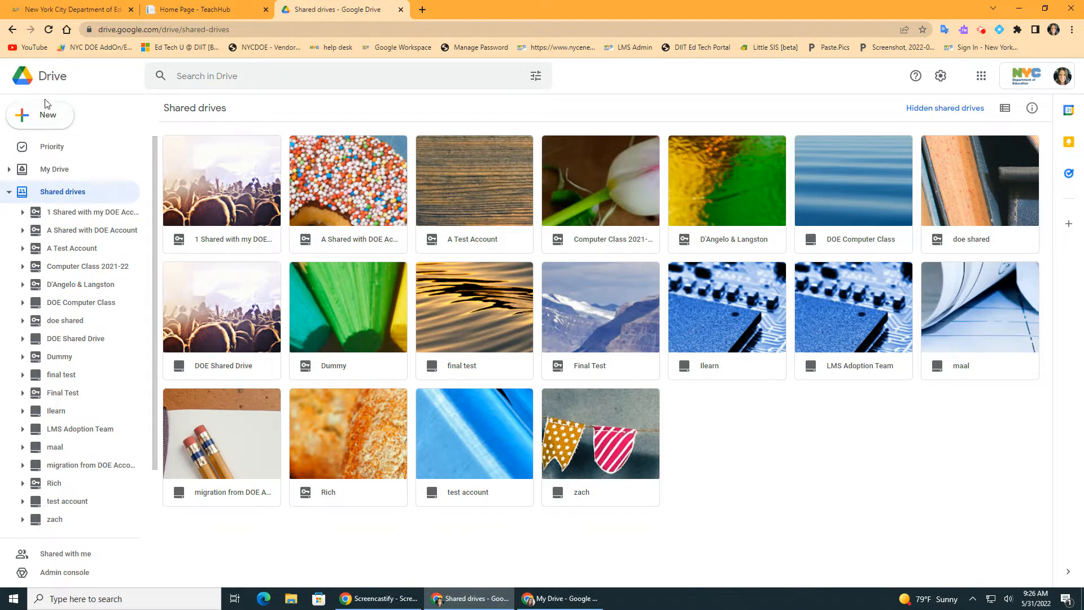
pyautogui.click(42, 115)
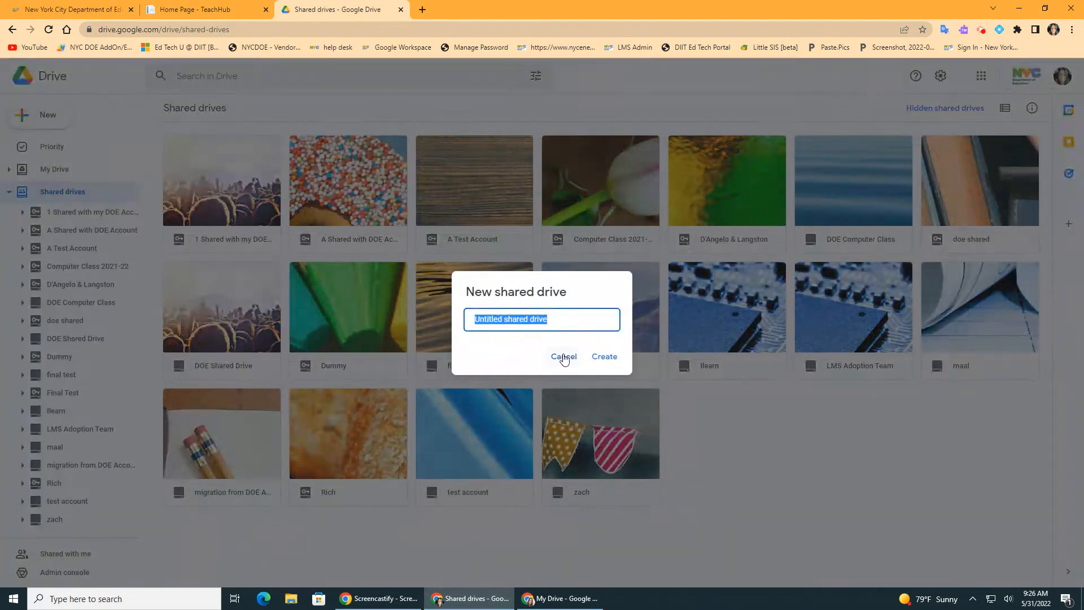
pyautogui.press('BackSpace')
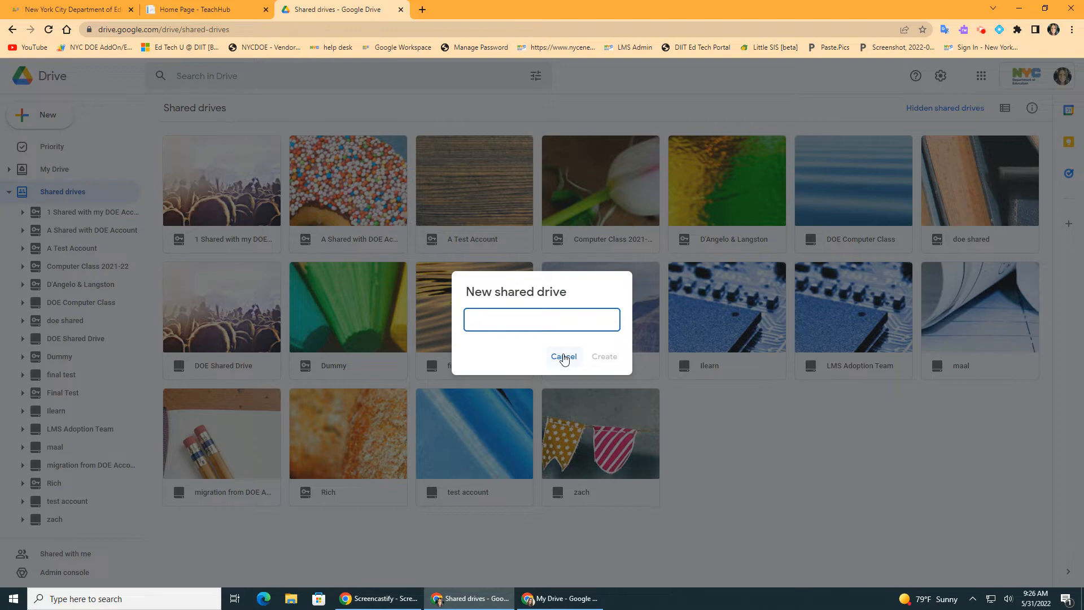
pyautogui.write('1 Shared with My Local')
pyautogui.click(602, 356)
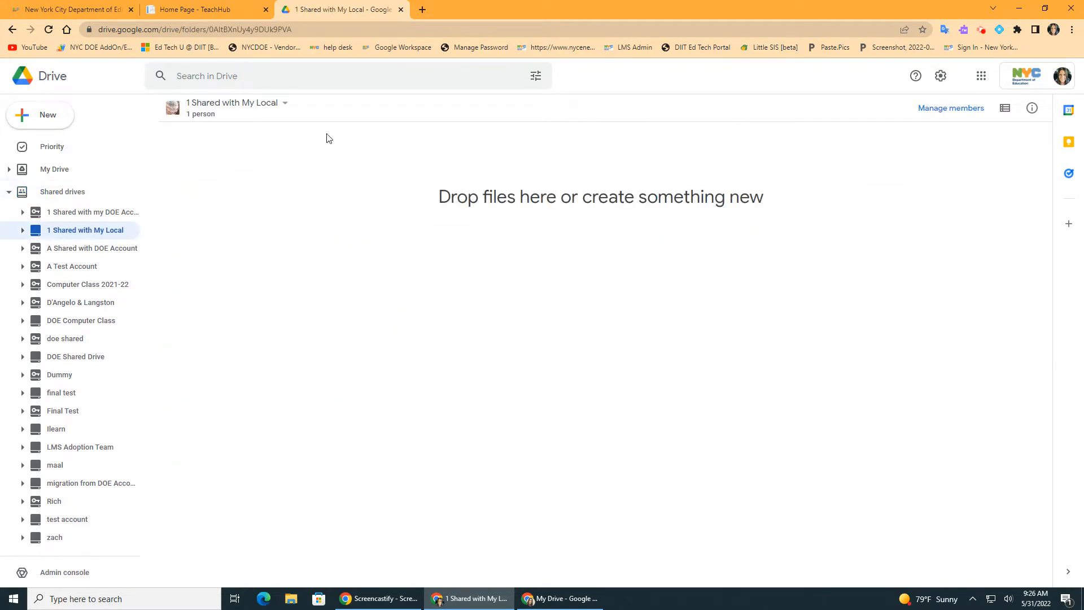
# Add the local barnes24.org account as a Manager of the new shared drive and share it despite being outside the organization
pyautogui.click(285, 104)
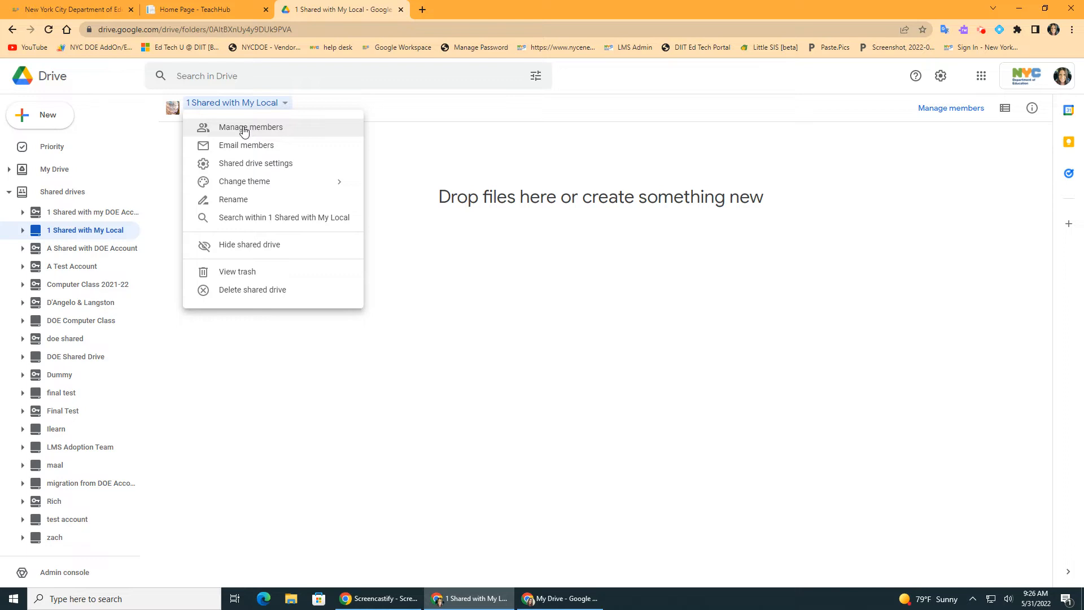
pyautogui.click(244, 129)
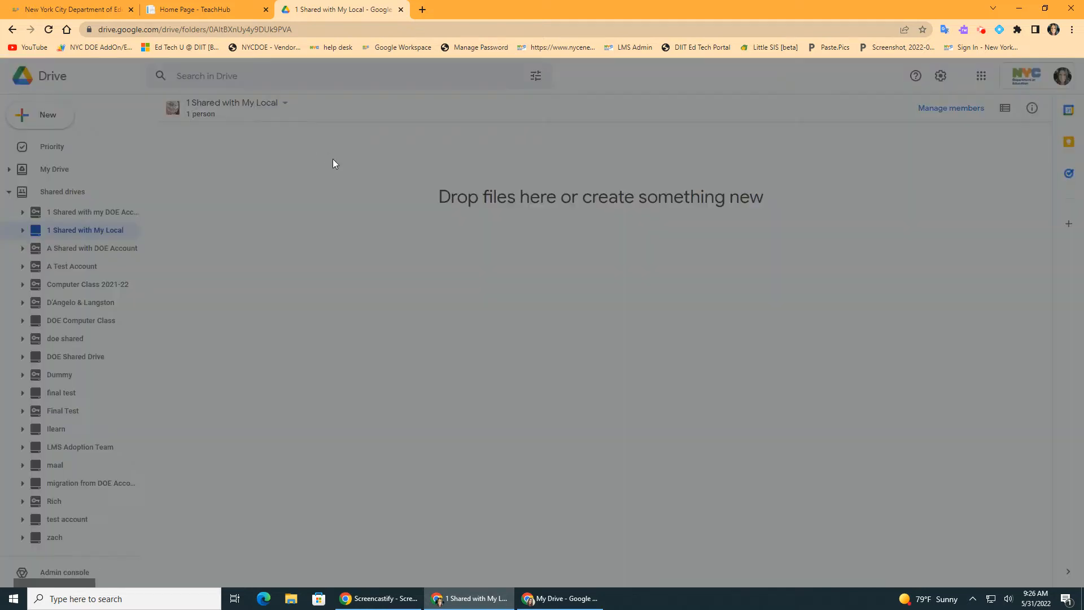
pyautogui.write('b')
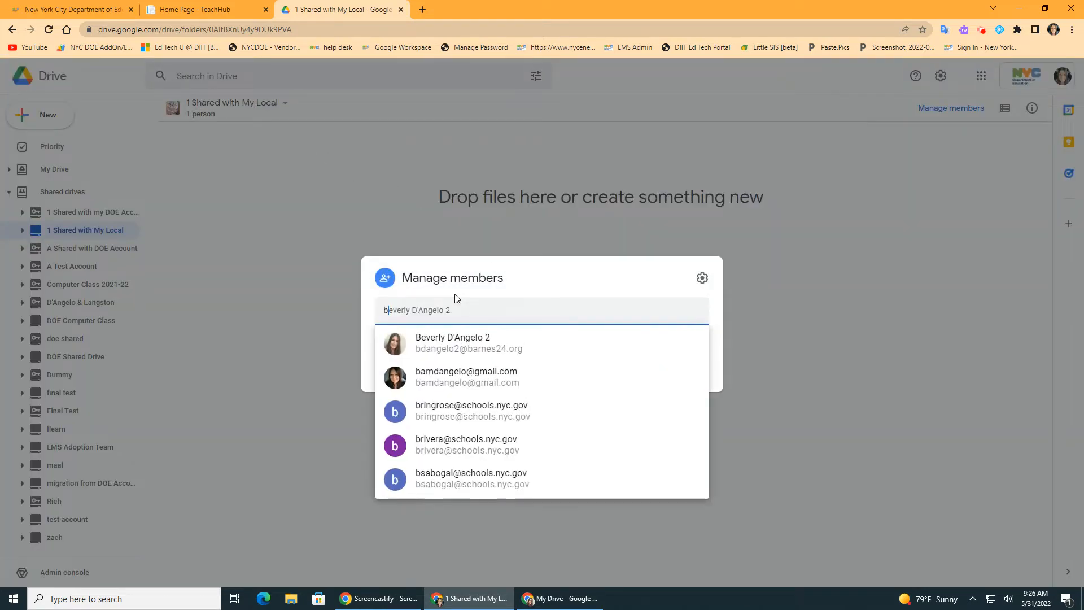
pyautogui.click(462, 344)
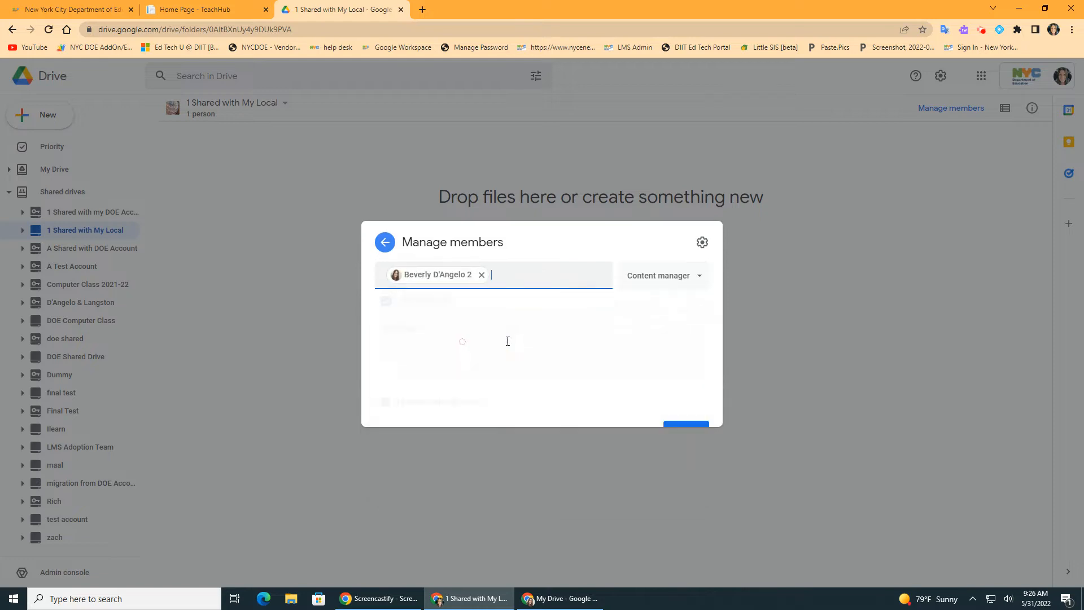
pyautogui.click(700, 264)
pyautogui.click(669, 401)
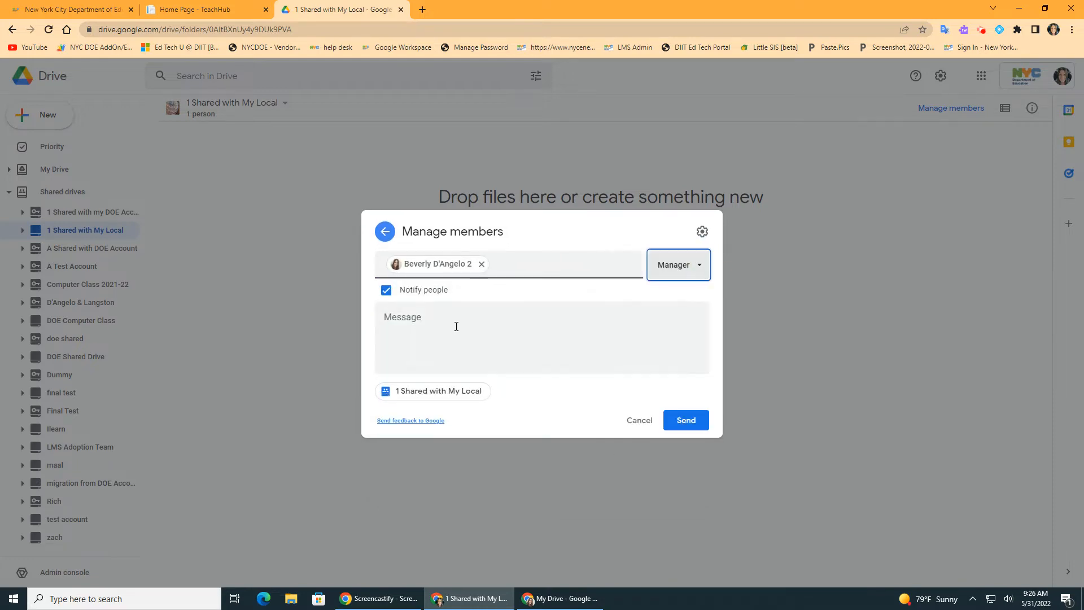
pyautogui.click(696, 425)
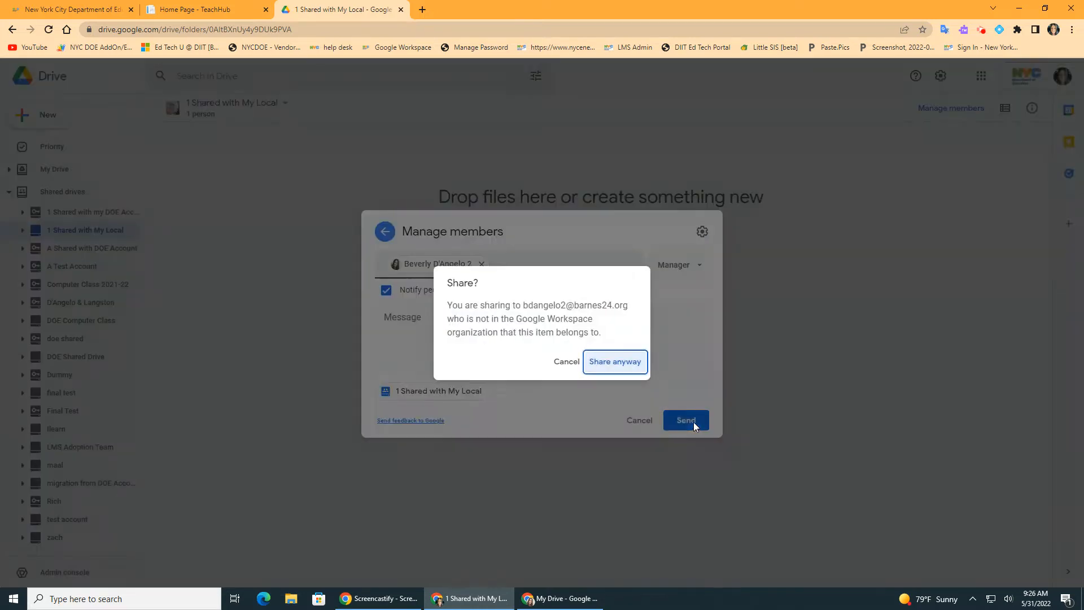
pyautogui.click(620, 371)
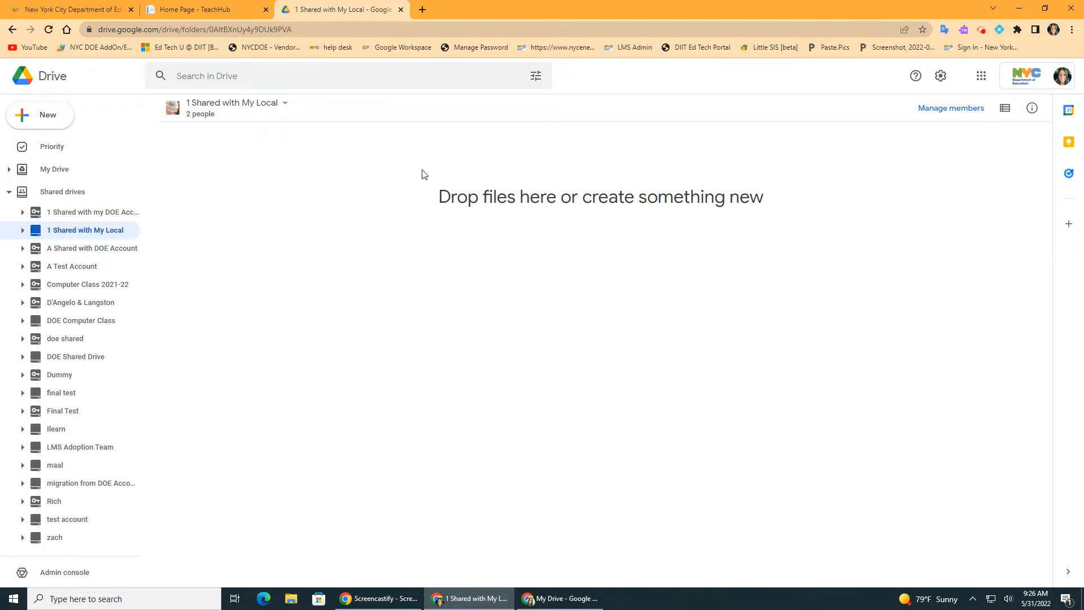
# Arrange the DOE and local account windows side by side and open the Accounting folder in the local account's My Drive
pyautogui.click(1046, 8)
pyautogui.moveTo(711, 25); pyautogui.dragTo(330, 52)
pyautogui.click(967, 44)
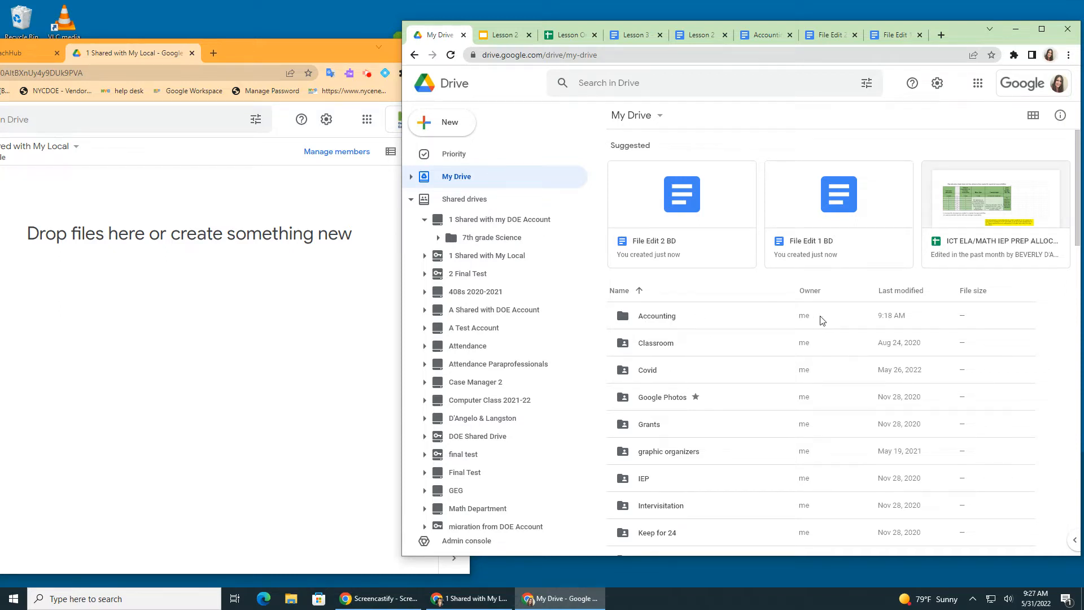
pyautogui.doubleClick(657, 319)
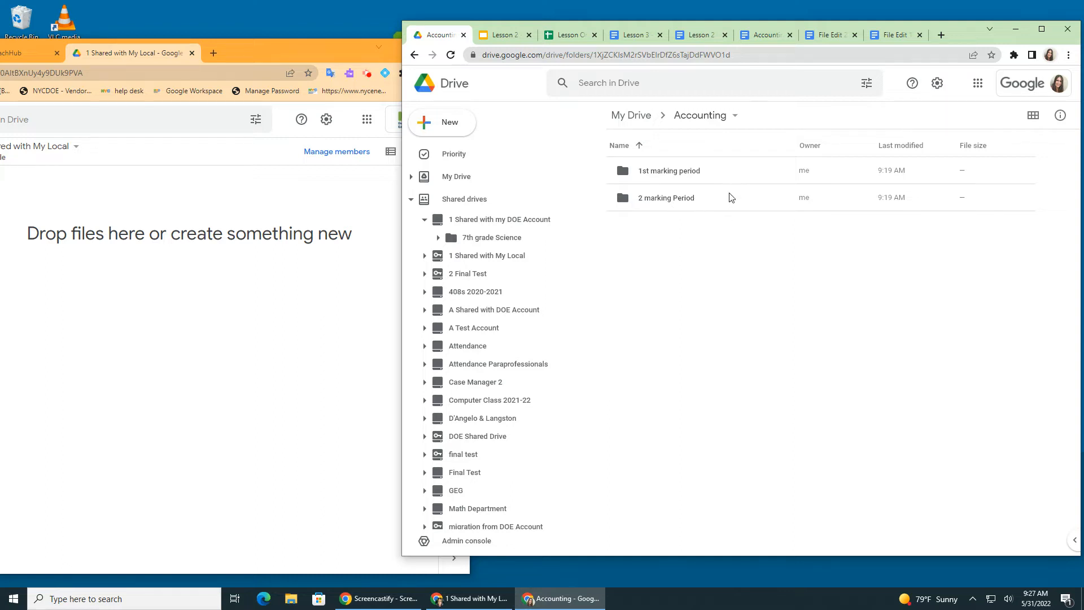
# Return to the DOE account window at full size and create a folder named "Accounting" in the "1 Shared with My Local" shared drive
pyautogui.click(270, 54)
pyautogui.click(434, 44)
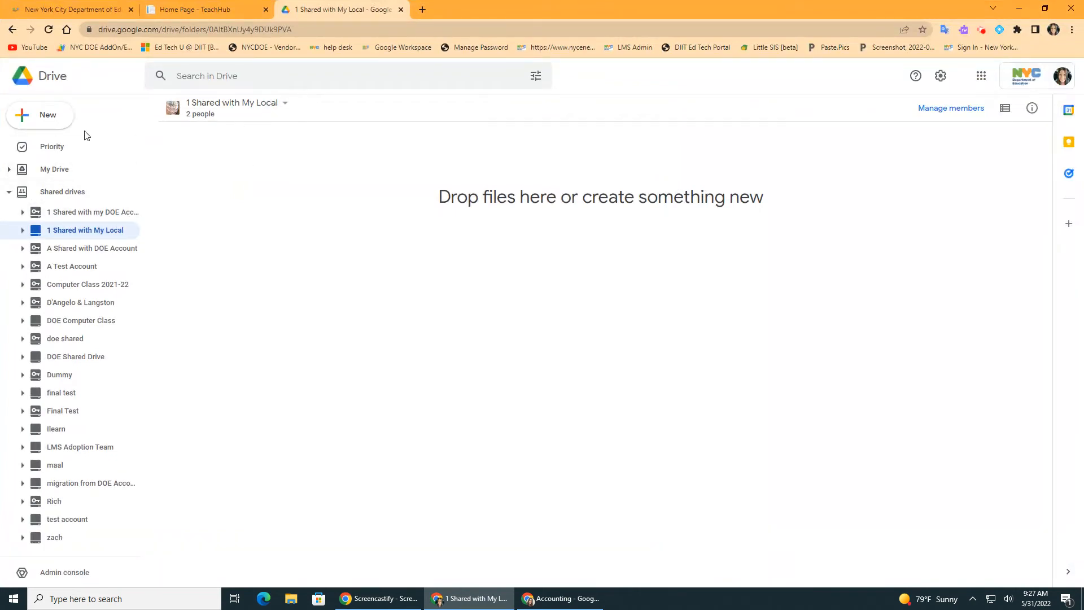
pyautogui.click(45, 115)
pyautogui.click(70, 119)
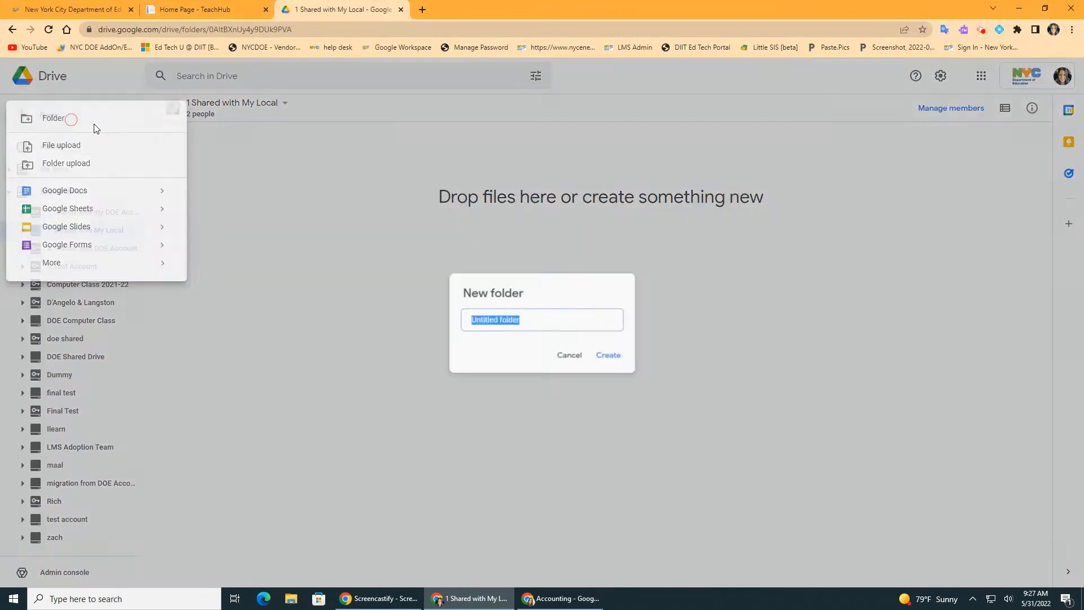
pyautogui.press('BackSpace')
pyautogui.write('A')
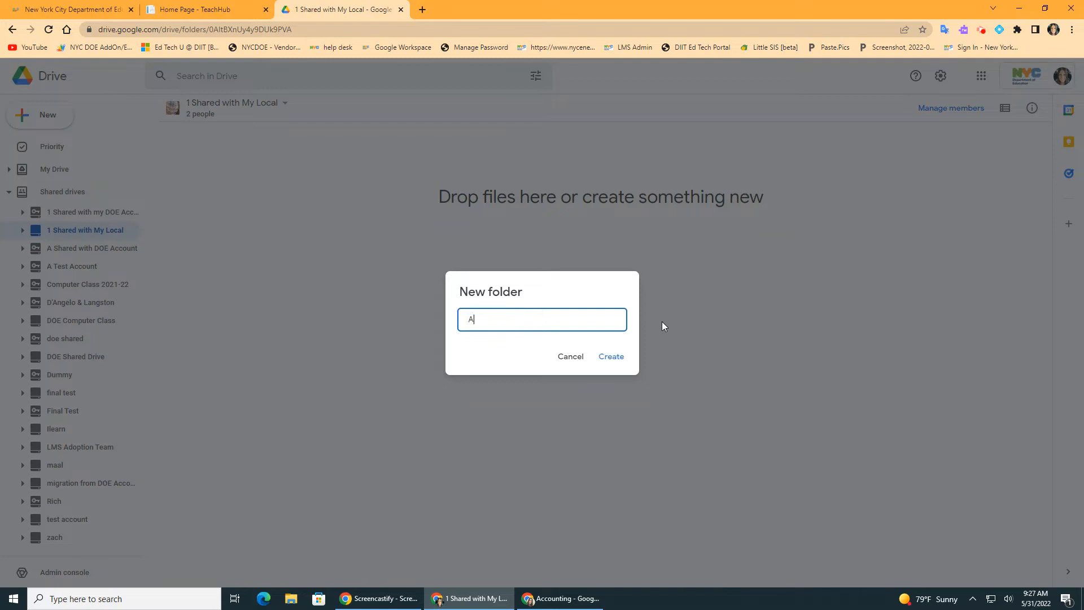
pyautogui.write('ccounting')
pyautogui.click(616, 362)
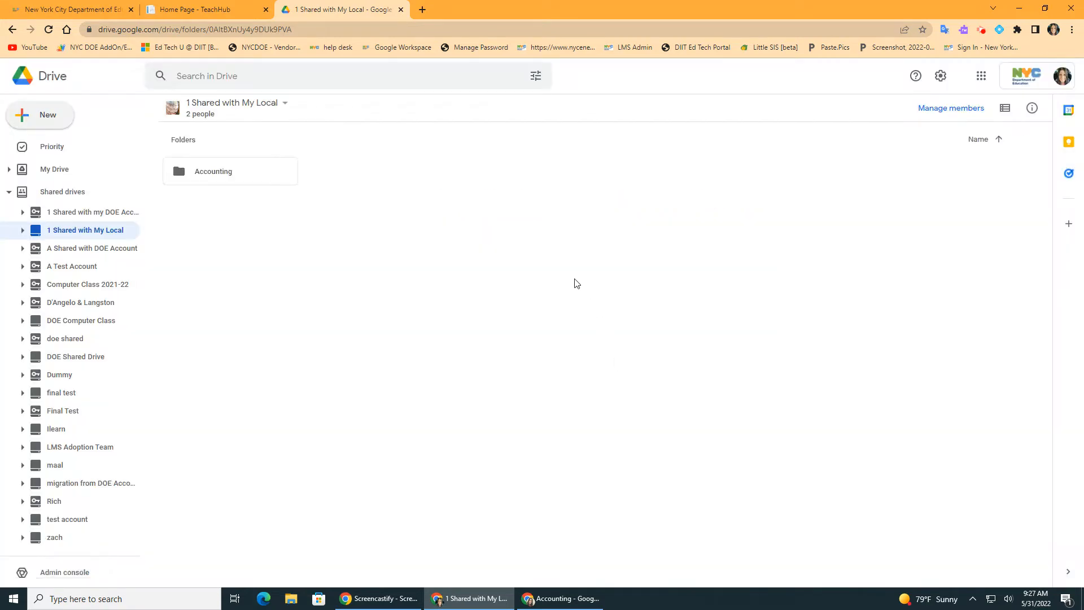
# Create a subfolder named "1st Marking Period" inside the shared drive's Accounting folder
pyautogui.doubleClick(233, 179)
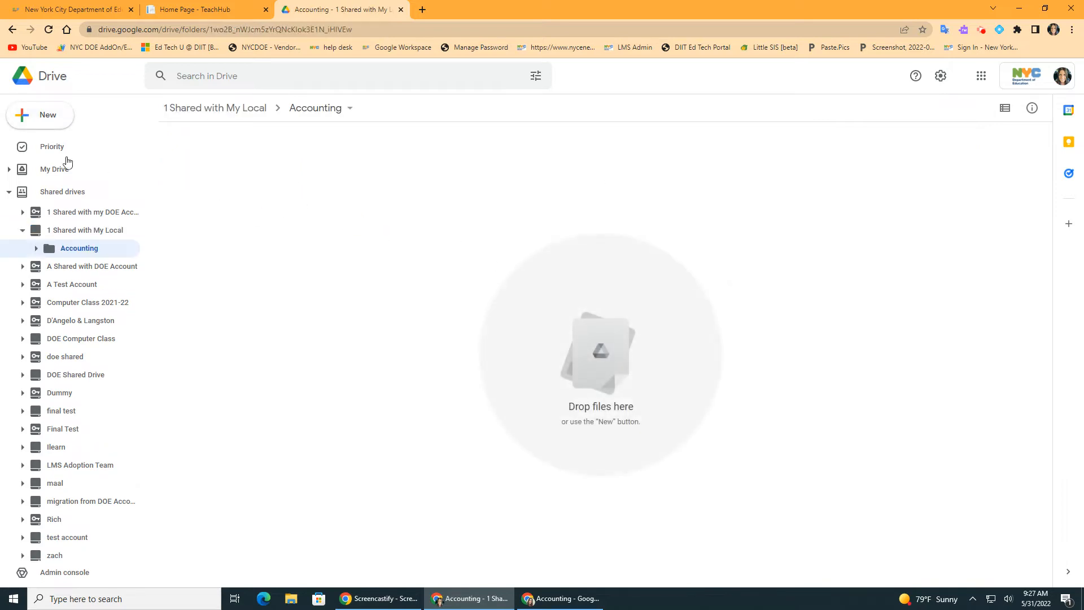
pyautogui.click(49, 115)
pyautogui.click(56, 120)
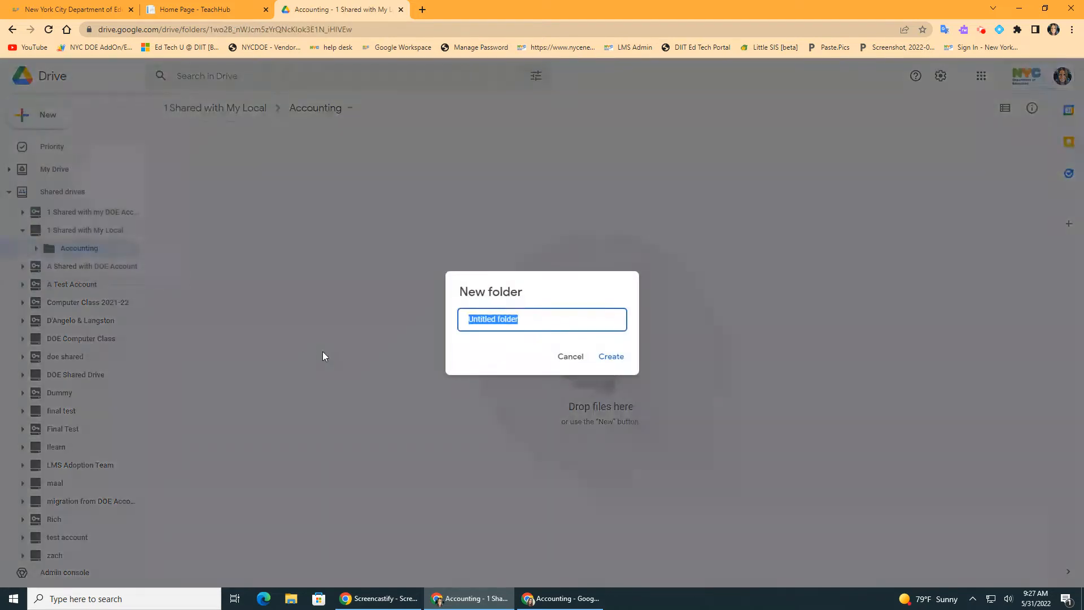
pyautogui.press('BackSpace')
pyautogui.write('1st Marking Period')
pyautogui.click(614, 357)
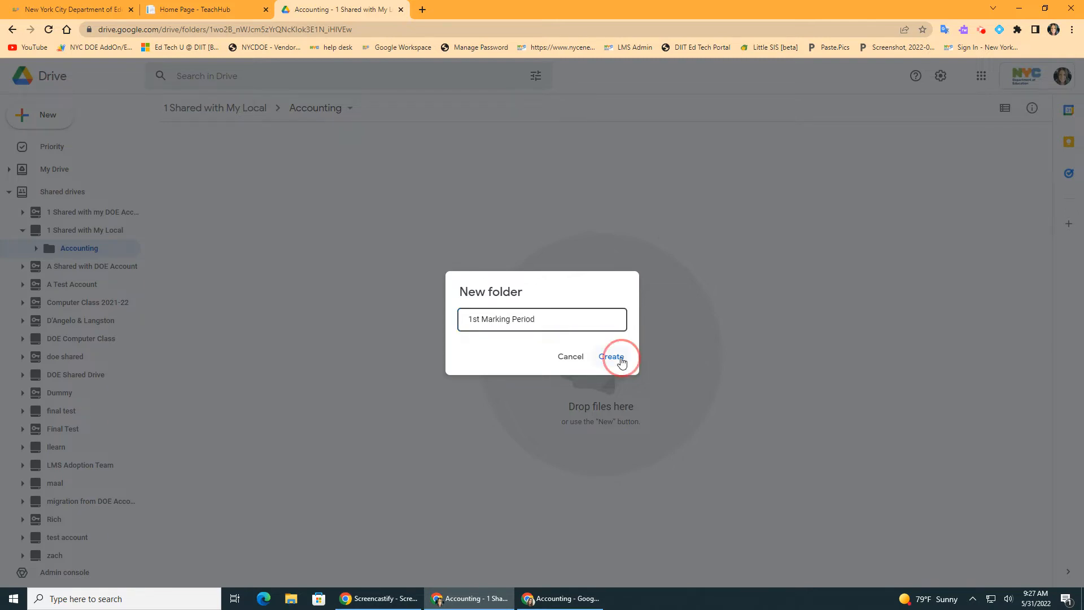
# Create a second subfolder named "2nd Marking Period" inside the shared drive's Accounting folder
pyautogui.click(47, 116)
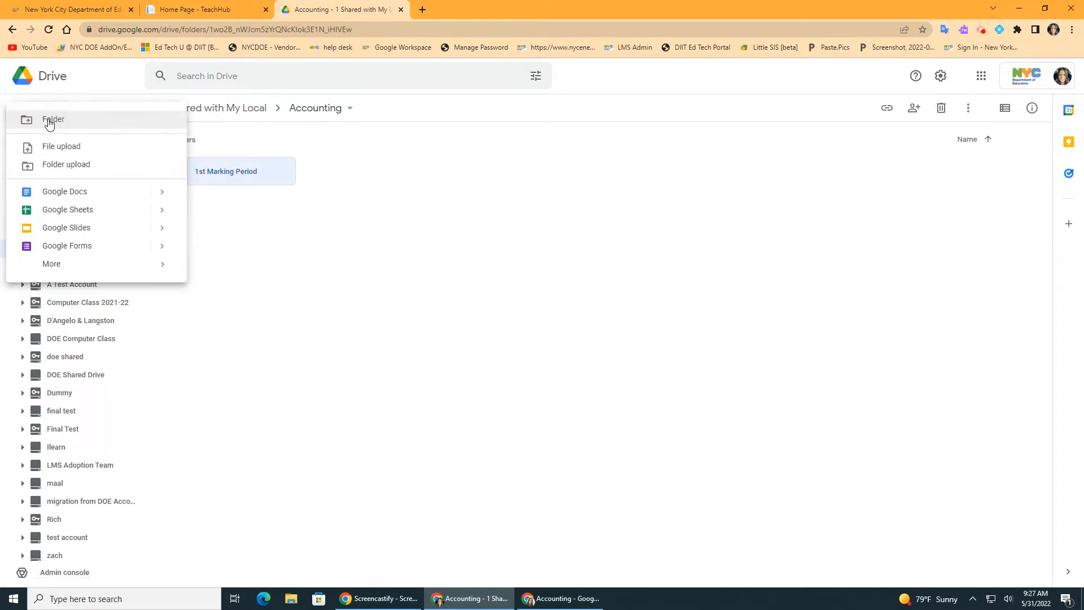
pyautogui.click(54, 121)
pyautogui.press('BackSpace')
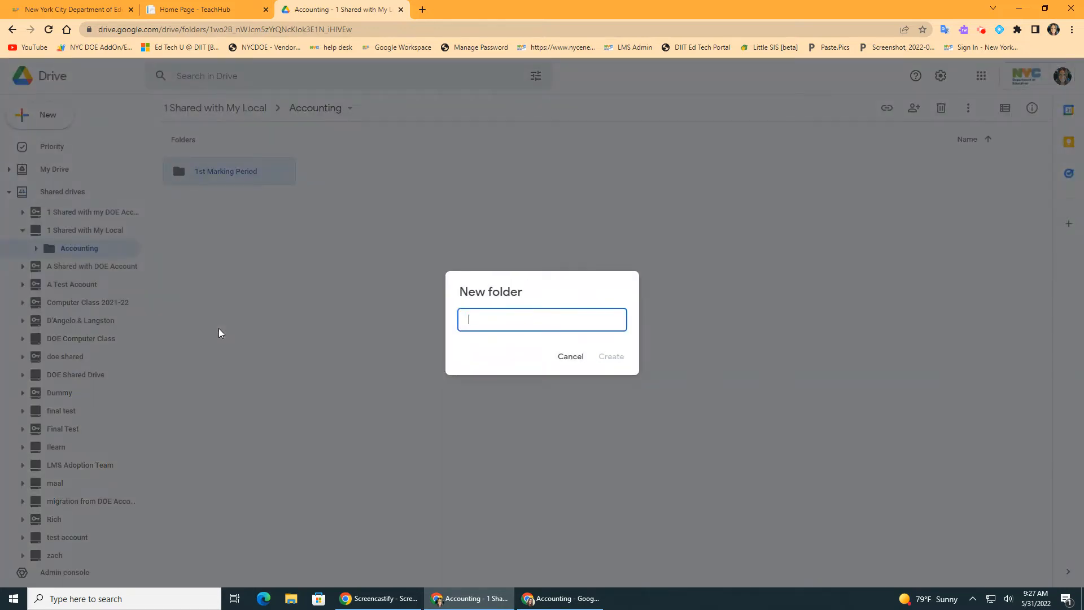
pyautogui.write('2nd Marking Period')
pyautogui.click(615, 357)
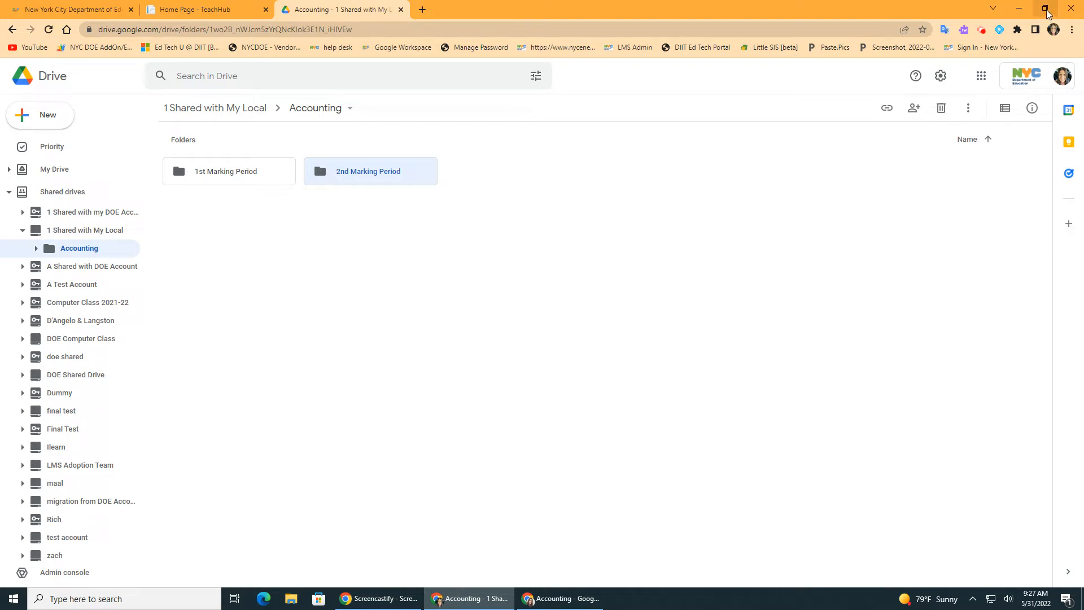
# Reduce the DOE account window and position it beside the local account window without overlap
pyautogui.click(1046, 9)
pyautogui.moveTo(265, 40); pyautogui.dragTo(115, 27)
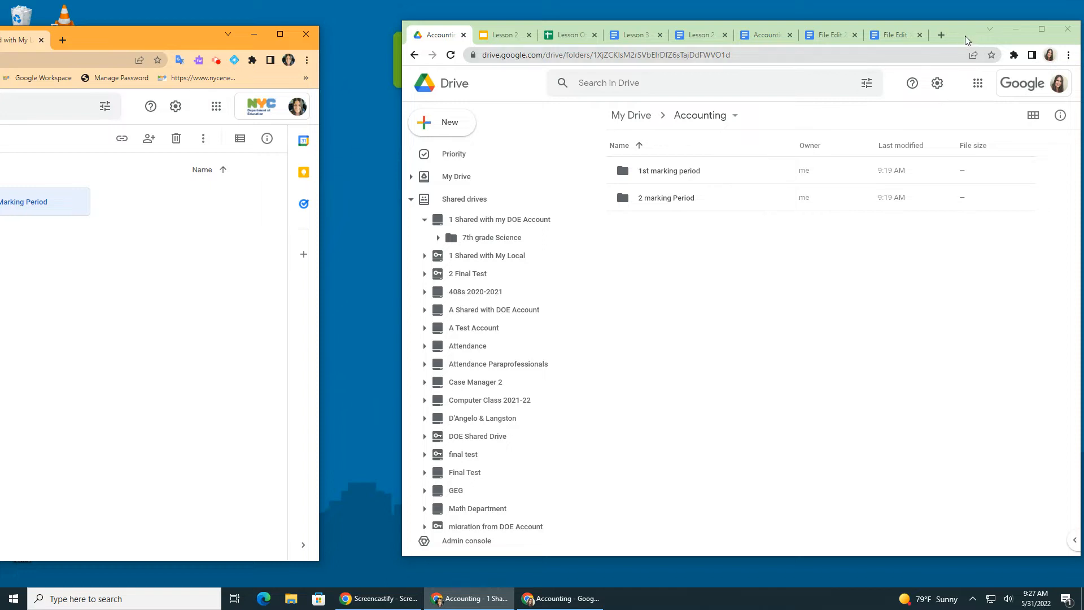
pyautogui.moveTo(967, 43); pyautogui.dragTo(898, 42)
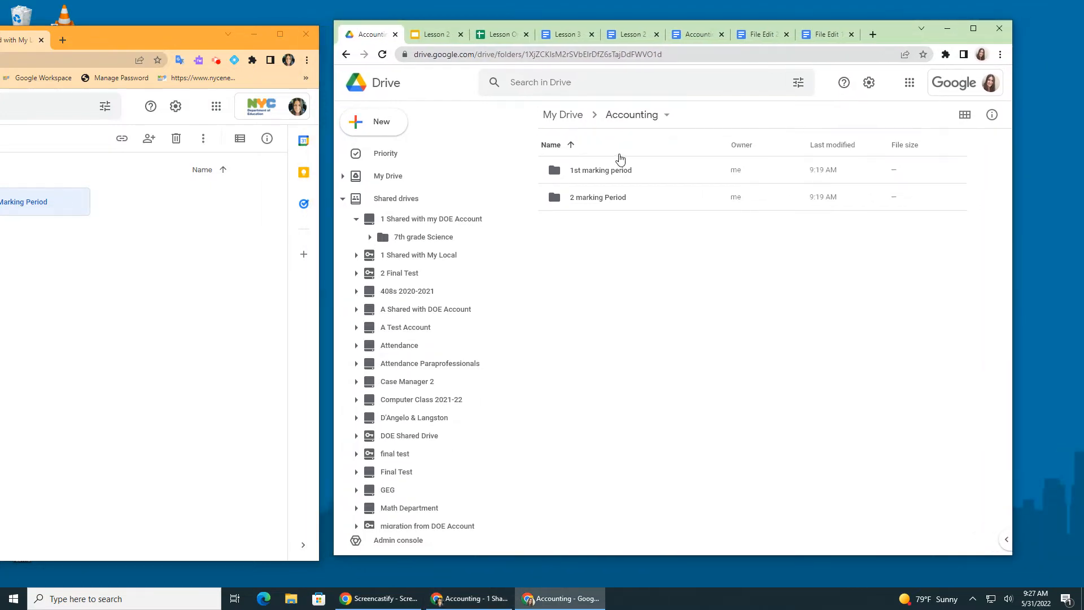
# In the local account, open the Accounting folder of the "1 Shared with My Local" shared drive to check its subfolders
pyautogui.click(390, 203)
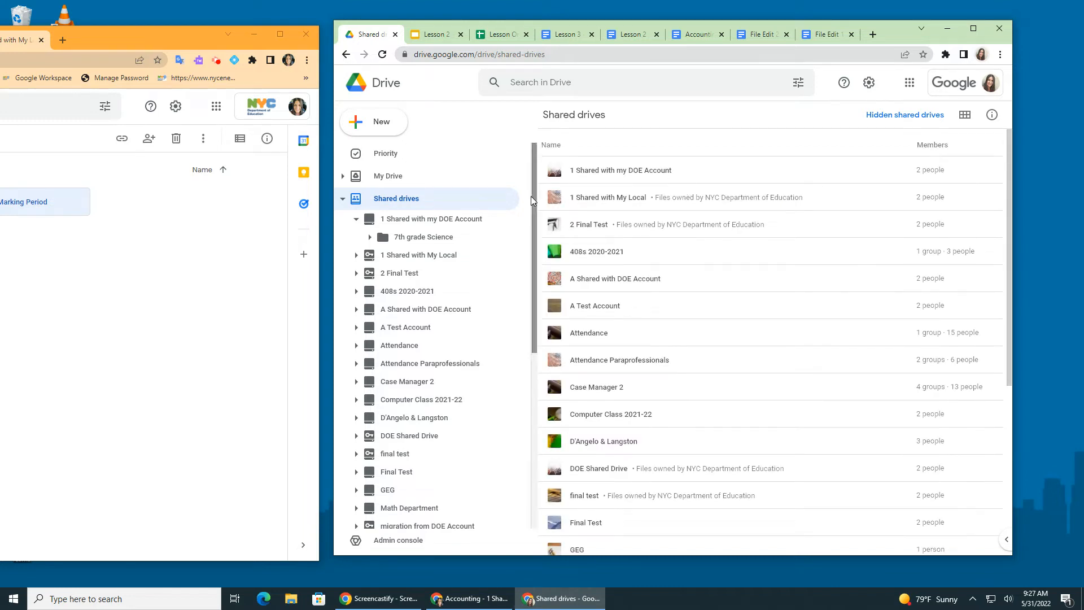
pyautogui.doubleClick(597, 199)
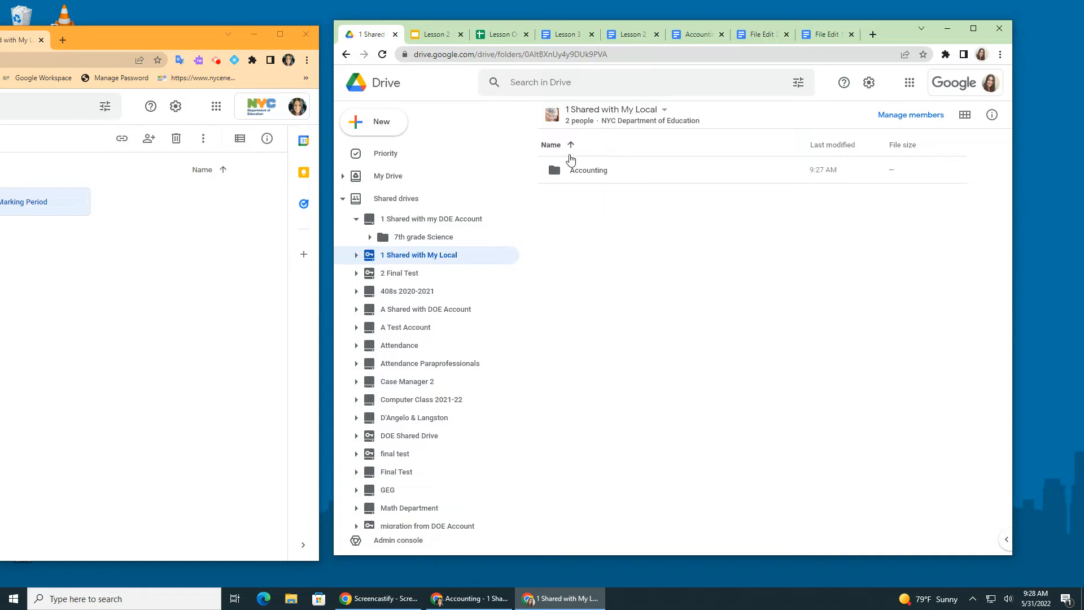
pyautogui.click(590, 178)
pyautogui.doubleClick(590, 179)
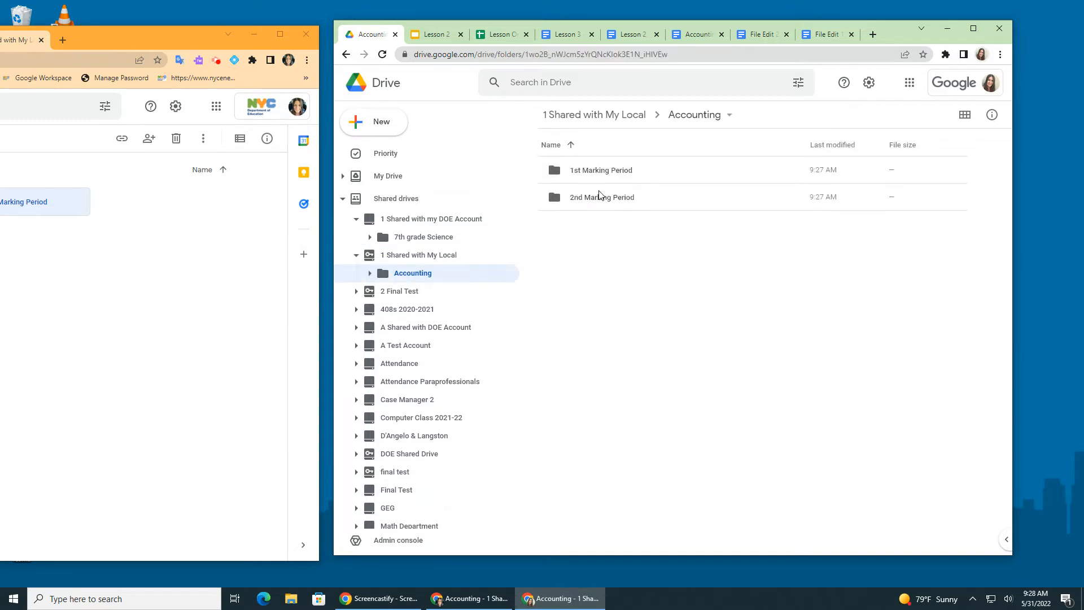
# Open the "1st marking period" folder inside the Accounting folder of the local account's My Drive
pyautogui.click(384, 179)
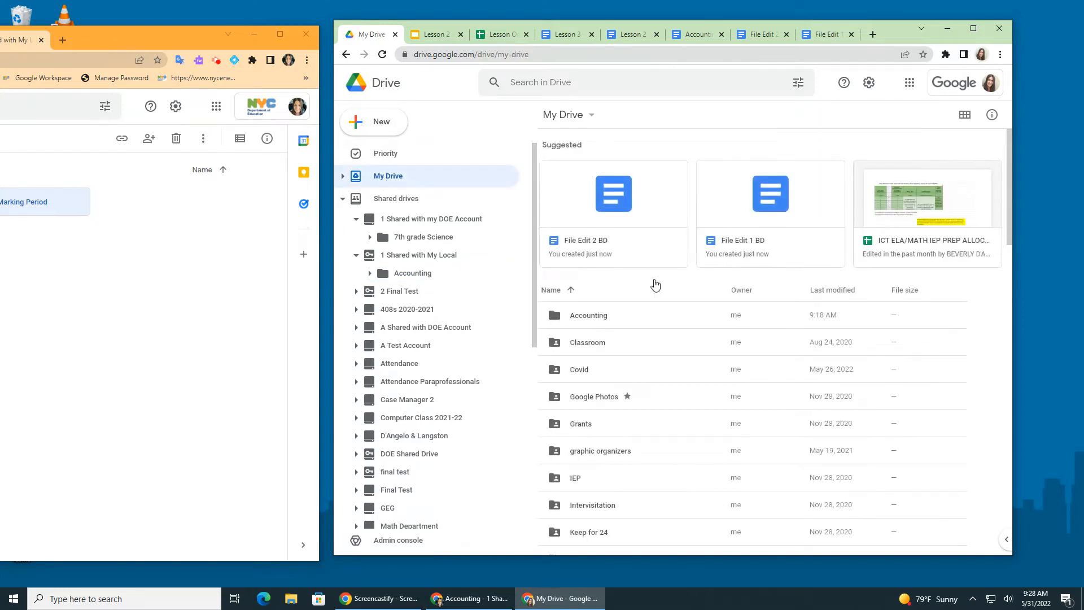
pyautogui.doubleClick(593, 315)
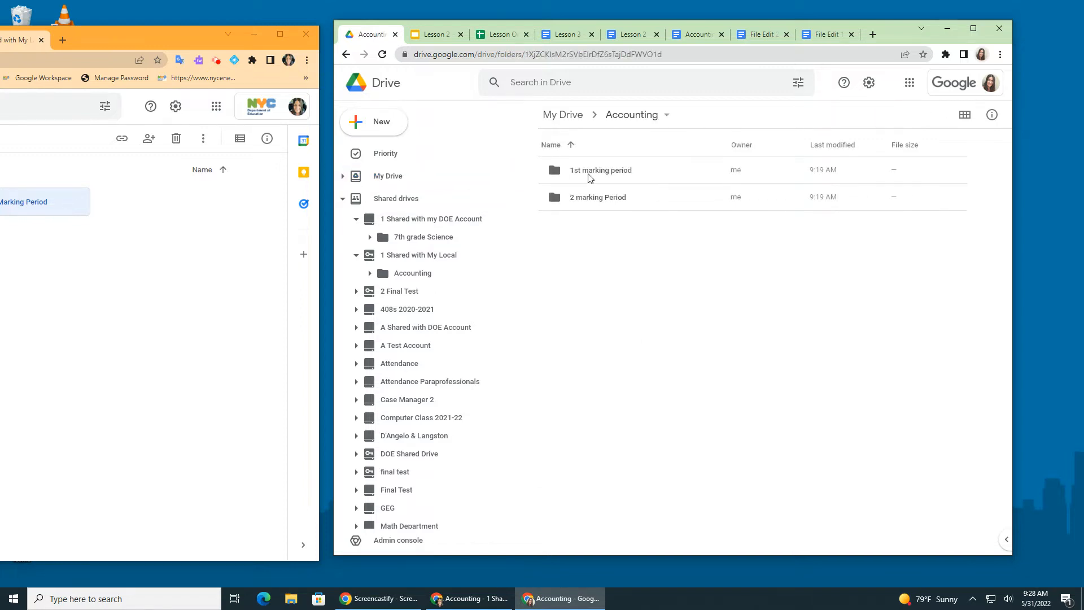
pyautogui.doubleClick(618, 178)
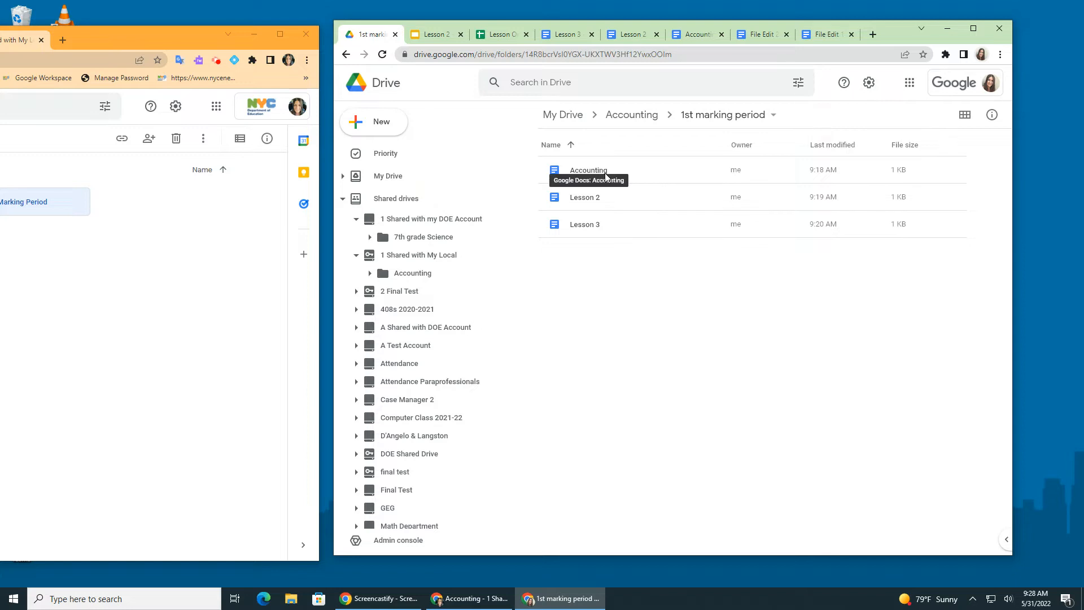
# Move the Accounting, Lesson 2 and Lesson 3 documents into "1st Marking Period" under Accounting in the "1 Shared with My Local" shared drive
pyautogui.click(608, 179)
pyautogui.hotkey('shift', 'Down')
pyautogui.hotkey('shift', 'Down')
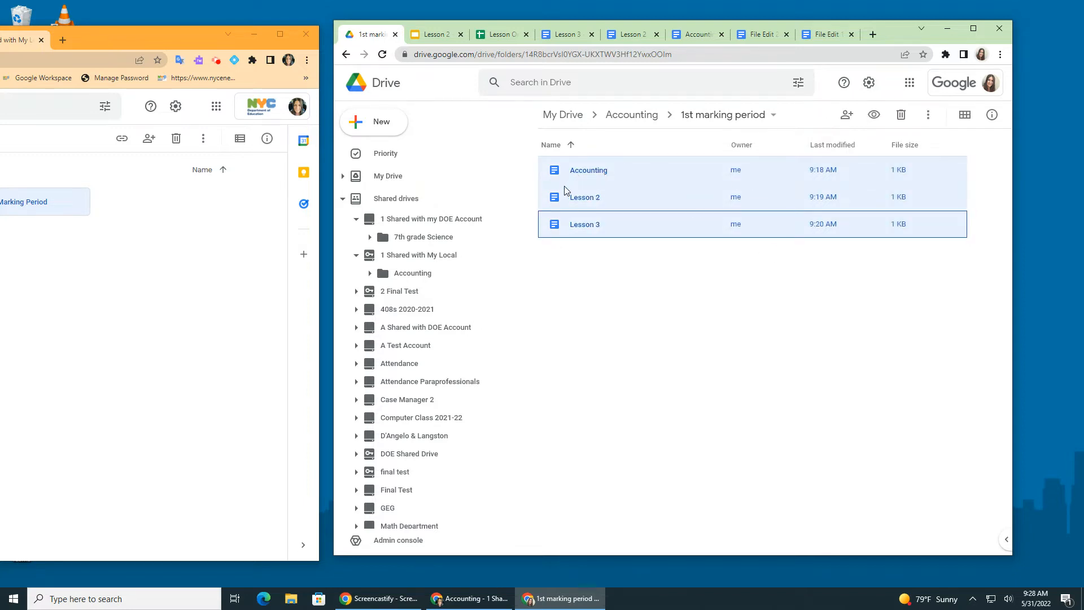
pyautogui.moveTo(544, 165); pyautogui.dragTo(412, 432)
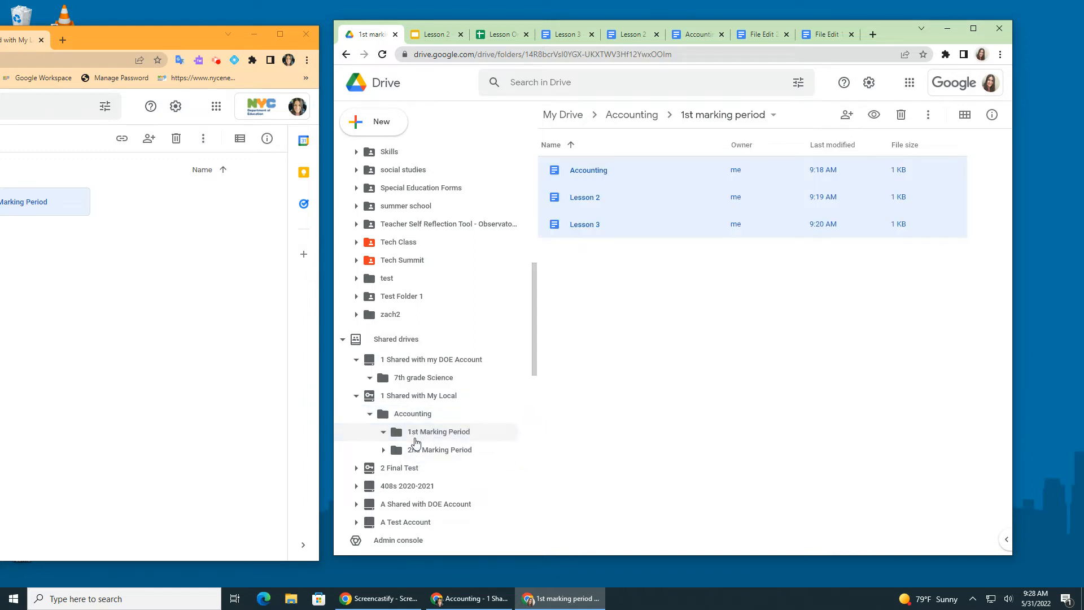
pyautogui.click(811, 343)
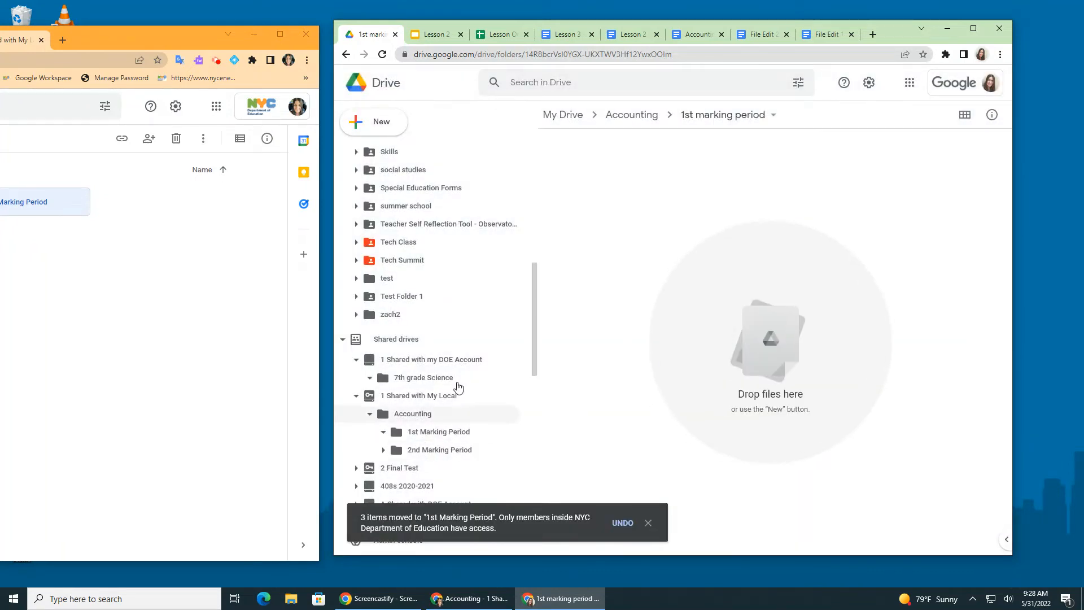
pyautogui.scroll(5, 402, 261)
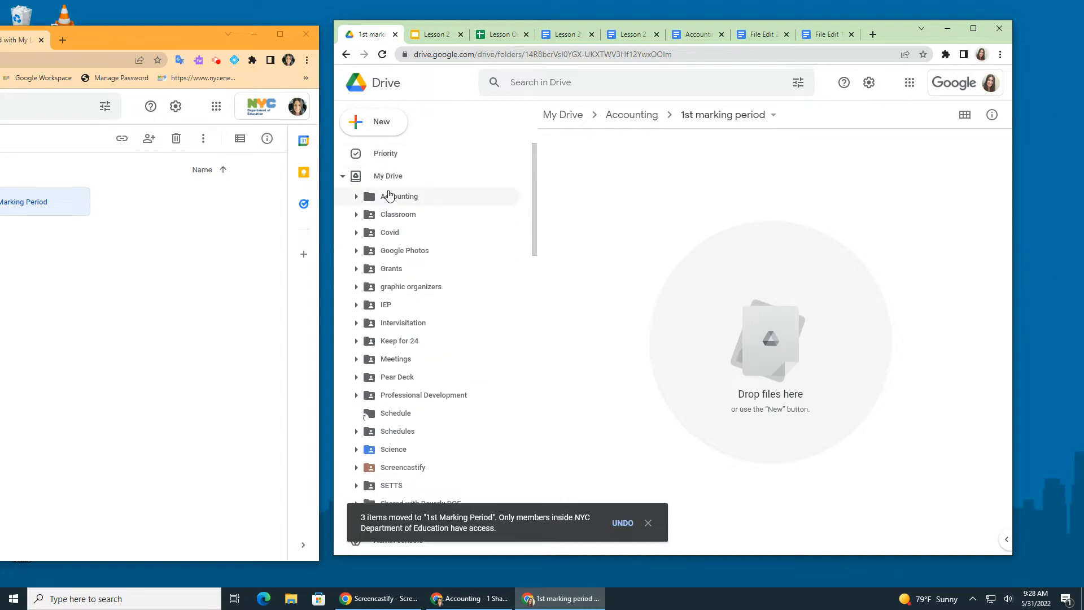
# Move Lesson 2 and Lesson One from My Drive's "2 marking Period" folder into "2nd Marking Period" under Accounting in the "1 Shared with My Local" shared drive
pyautogui.click(392, 197)
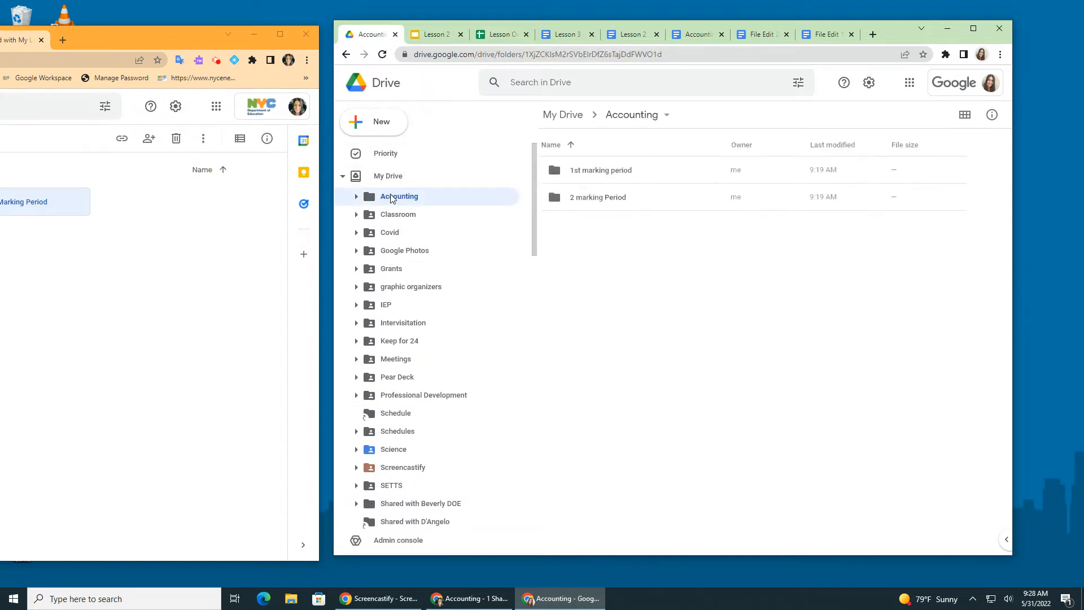
pyautogui.doubleClick(608, 197)
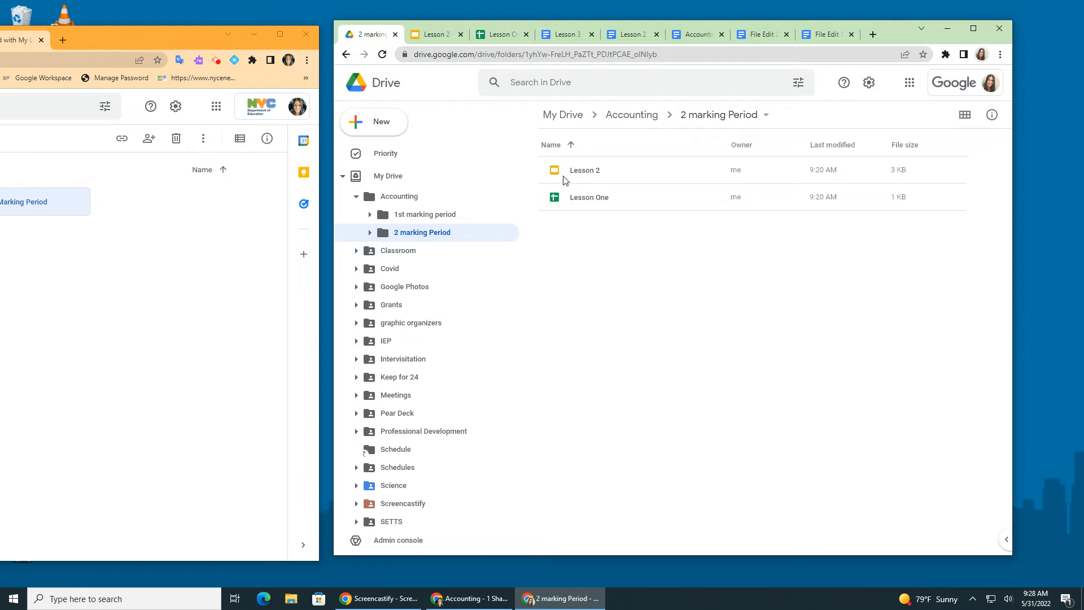
pyautogui.click(564, 180)
pyautogui.hotkey('shift', 'Down')
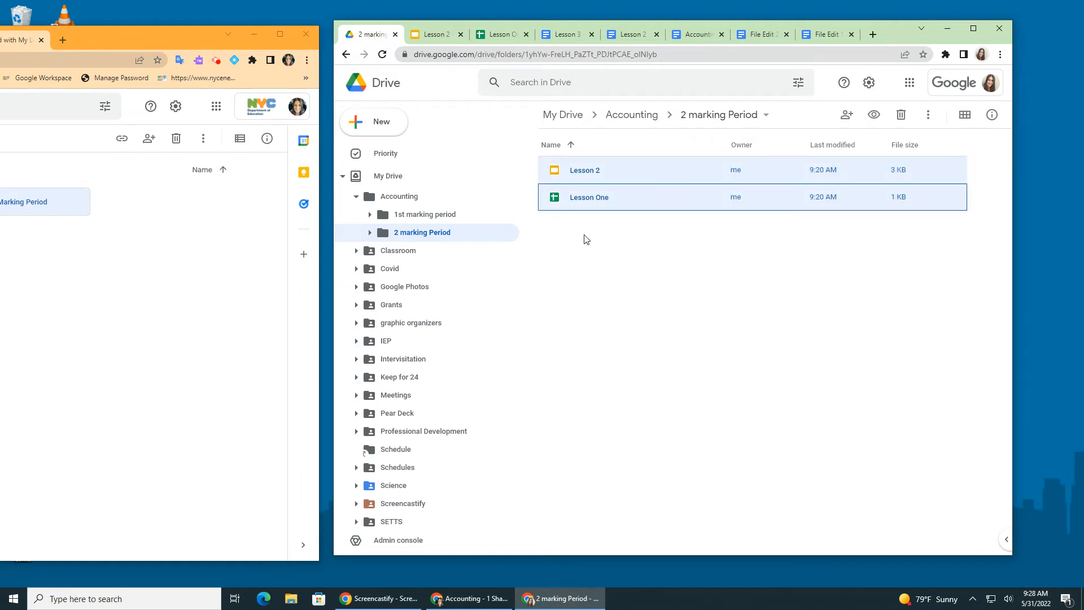
pyautogui.moveTo(550, 182); pyautogui.dragTo(416, 411)
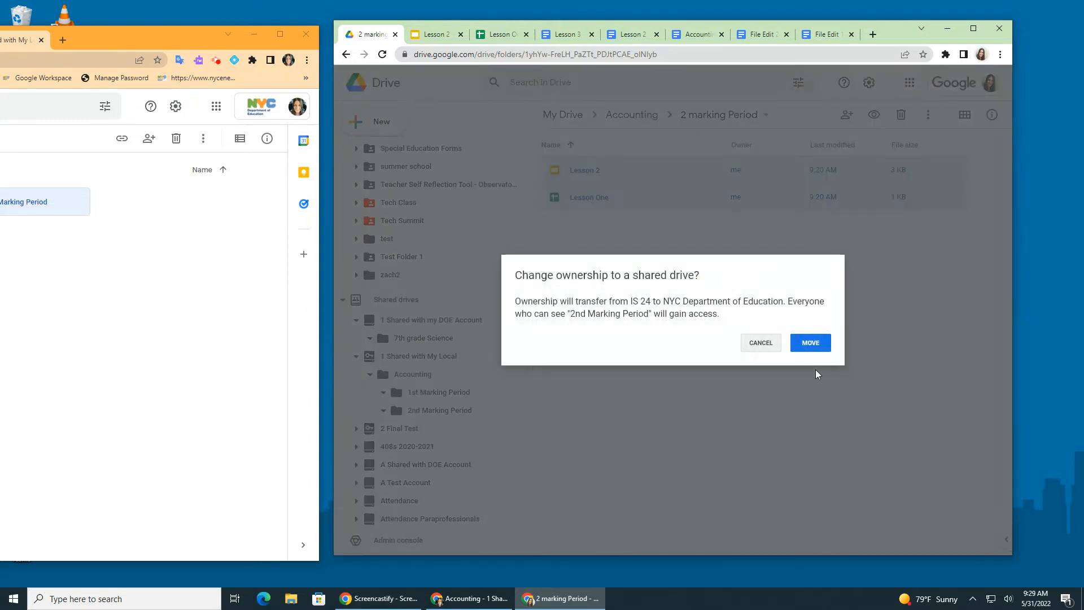
pyautogui.click(810, 343)
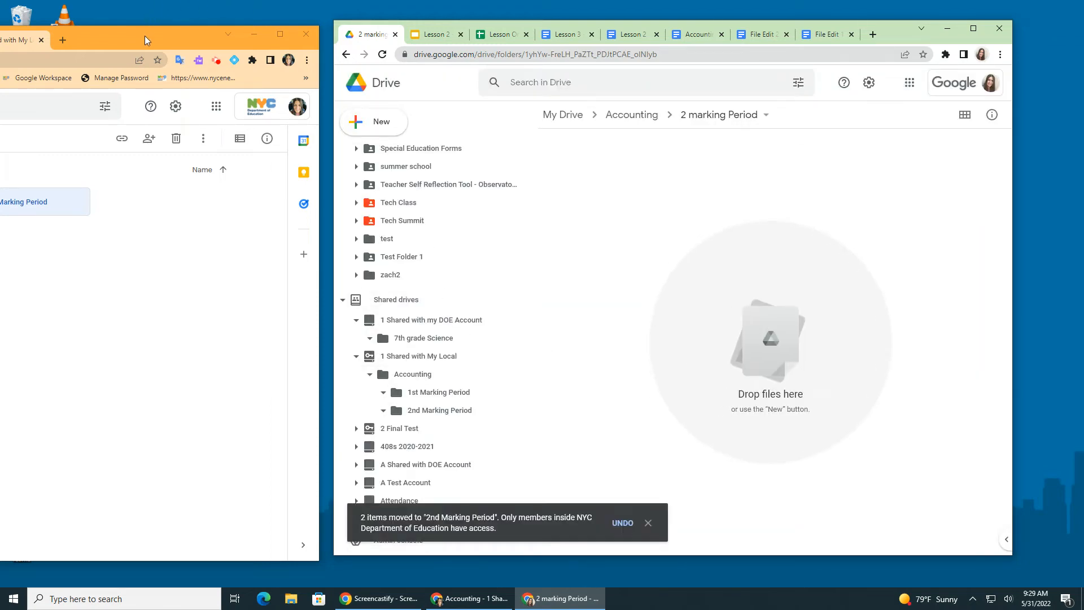
# In the DOE account, open the "1st Marking Period" shared folder and check who has access to the Accounting document
pyautogui.moveTo(144, 36); pyautogui.dragTo(687, 42)
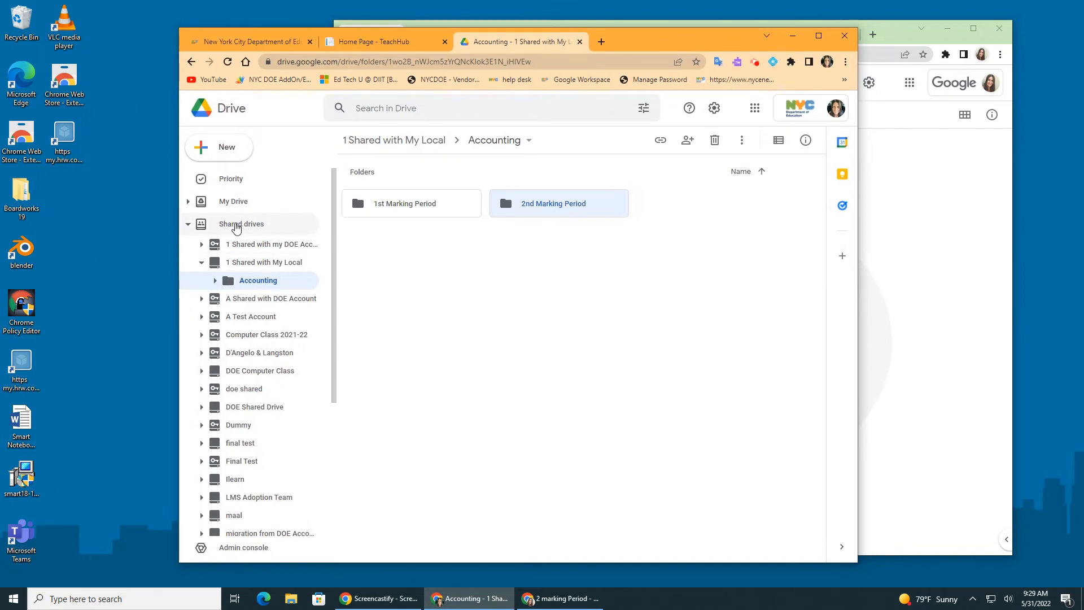
pyautogui.doubleClick(410, 208)
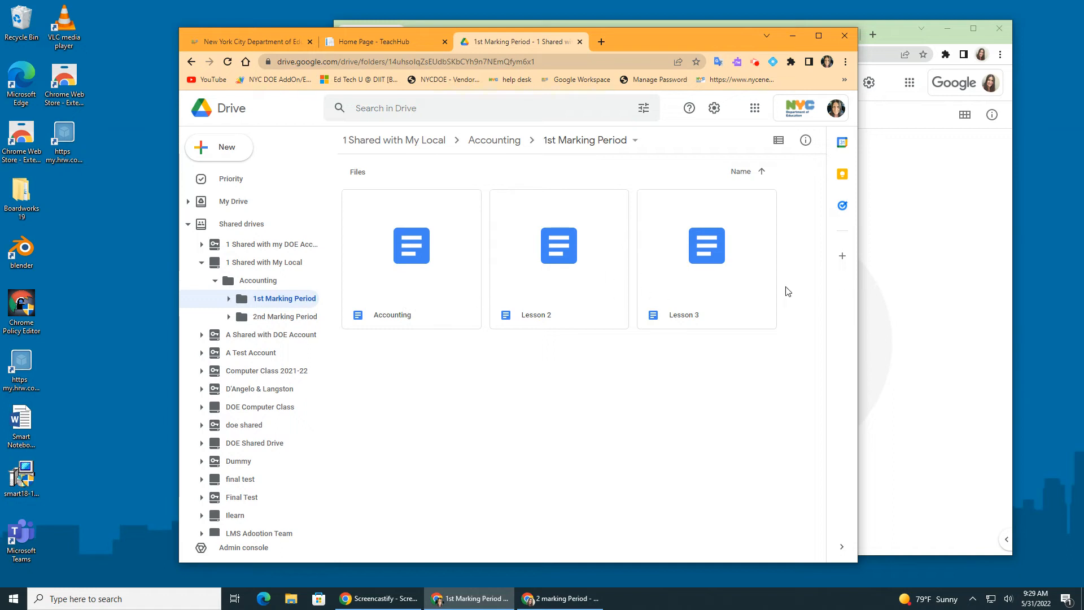
pyautogui.rightClick(431, 327)
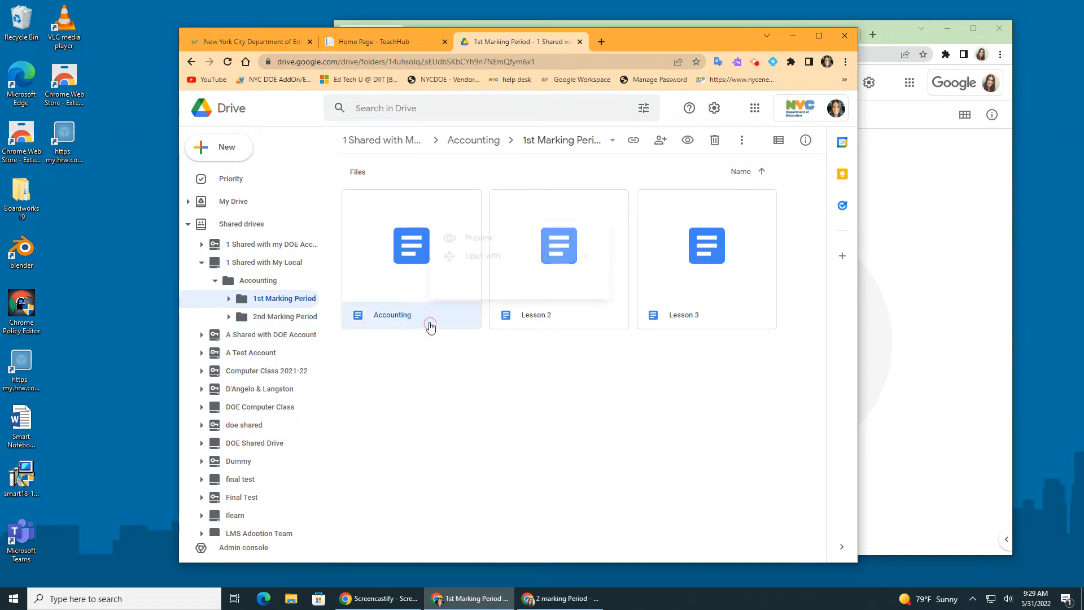
pyautogui.click(480, 291)
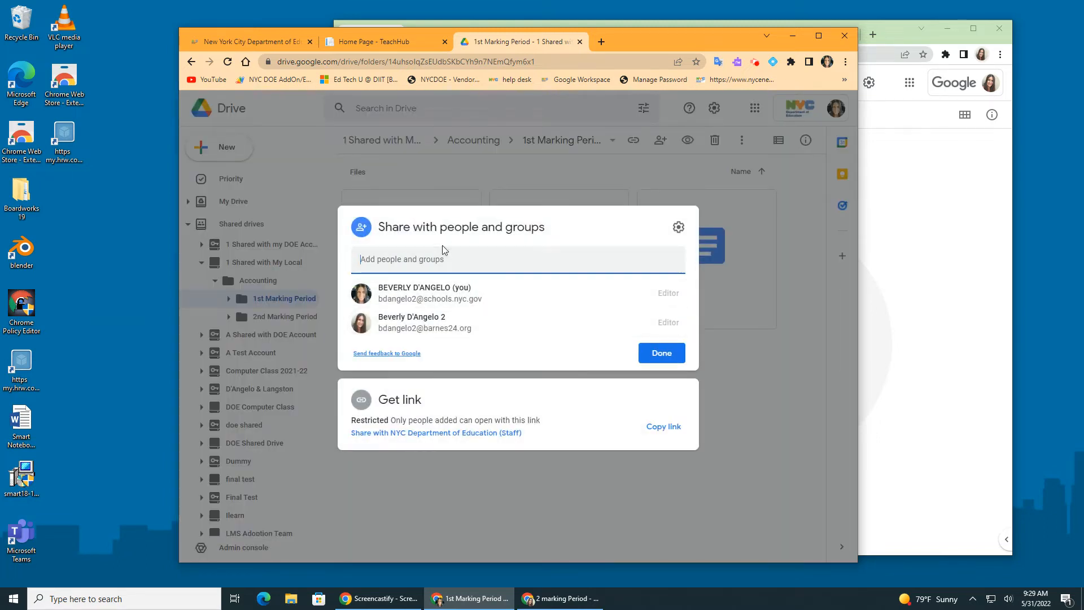
pyautogui.click(659, 354)
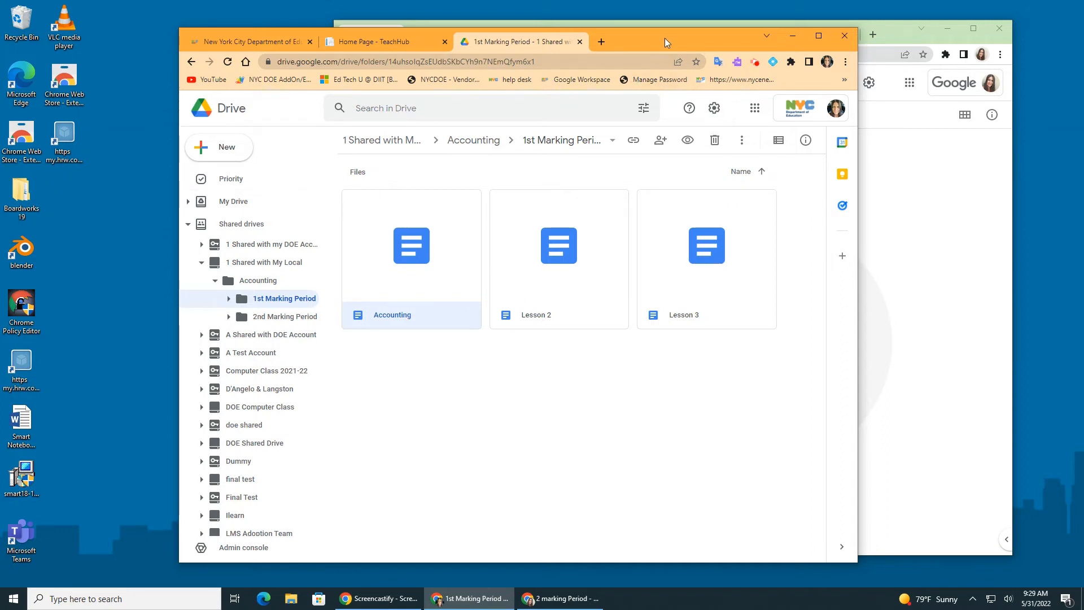
# Arrange the two account windows side by side and open "ELA (Shared View Only)" from the local account's Shared with me files
pyautogui.moveTo(666, 38); pyautogui.dragTo(198, 46)
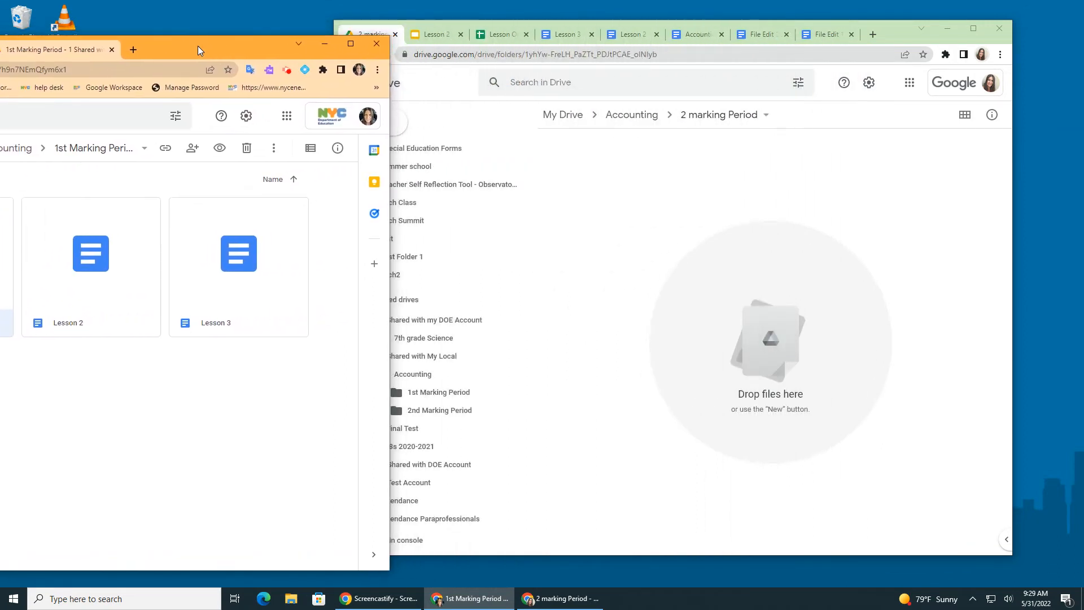
pyautogui.moveTo(898, 38); pyautogui.dragTo(942, 28)
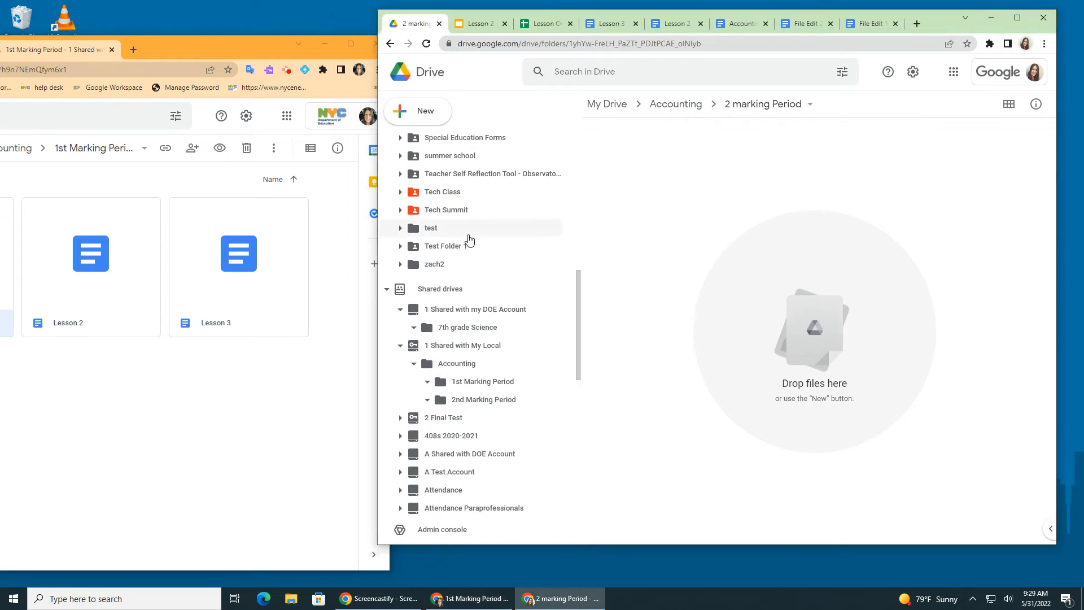
pyautogui.scroll(5, 429, 237)
pyautogui.scroll(-10, 469, 238)
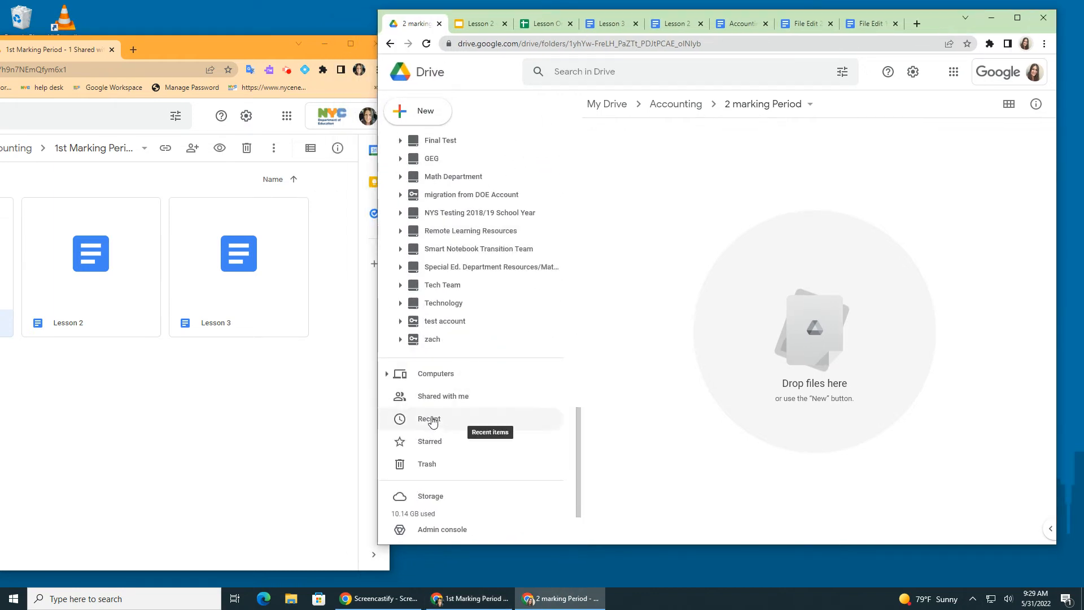
pyautogui.click(432, 397)
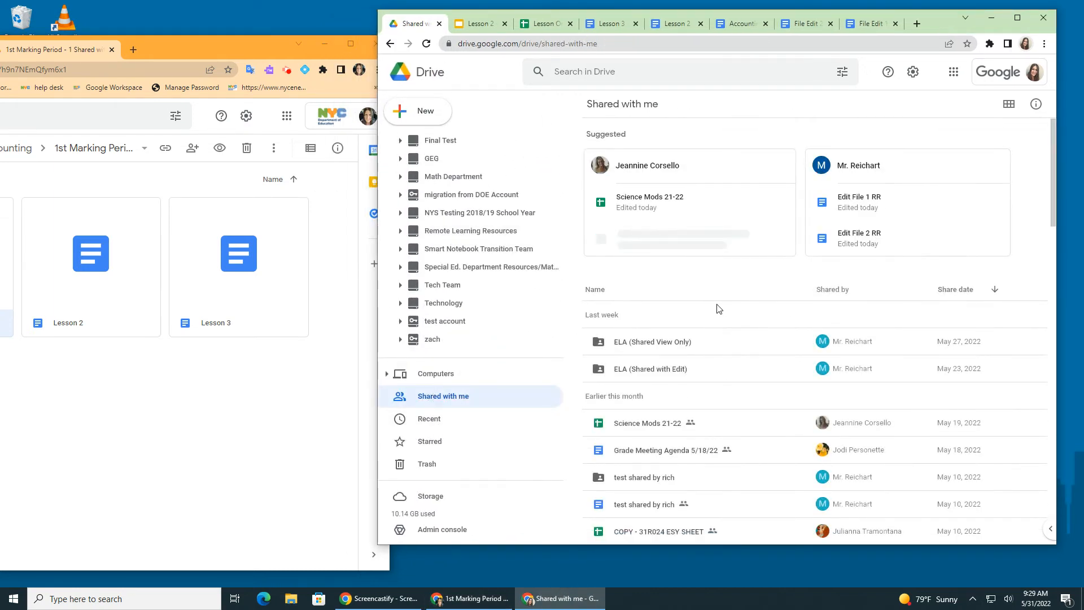
pyautogui.doubleClick(631, 344)
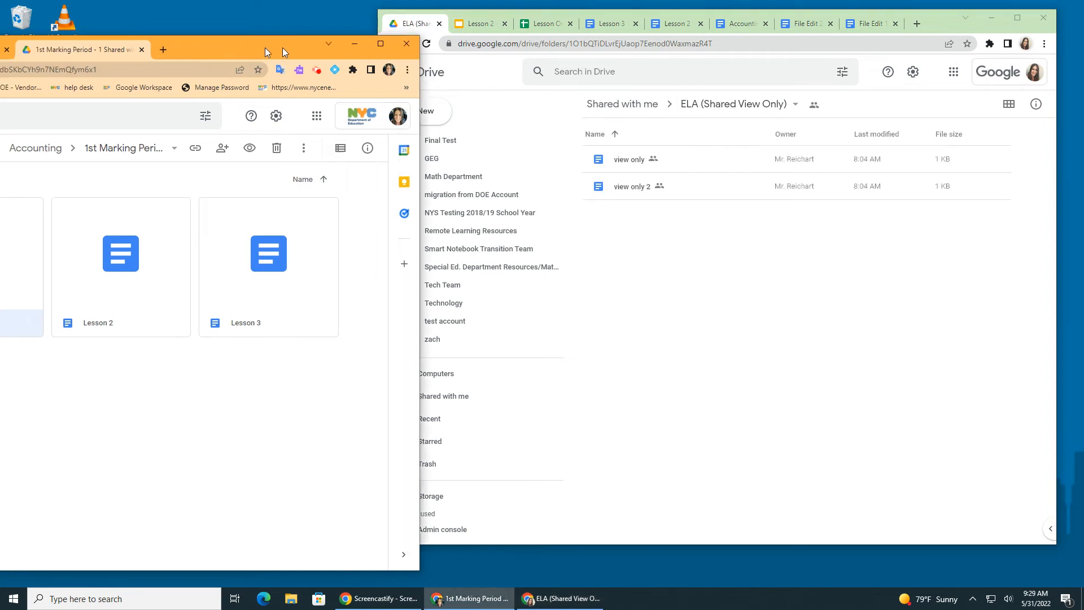
# In the DOE account, create a folder named ELA at the top level of the "1 Shared with My Local" shared drive
pyautogui.moveTo(265, 48); pyautogui.dragTo(614, 31)
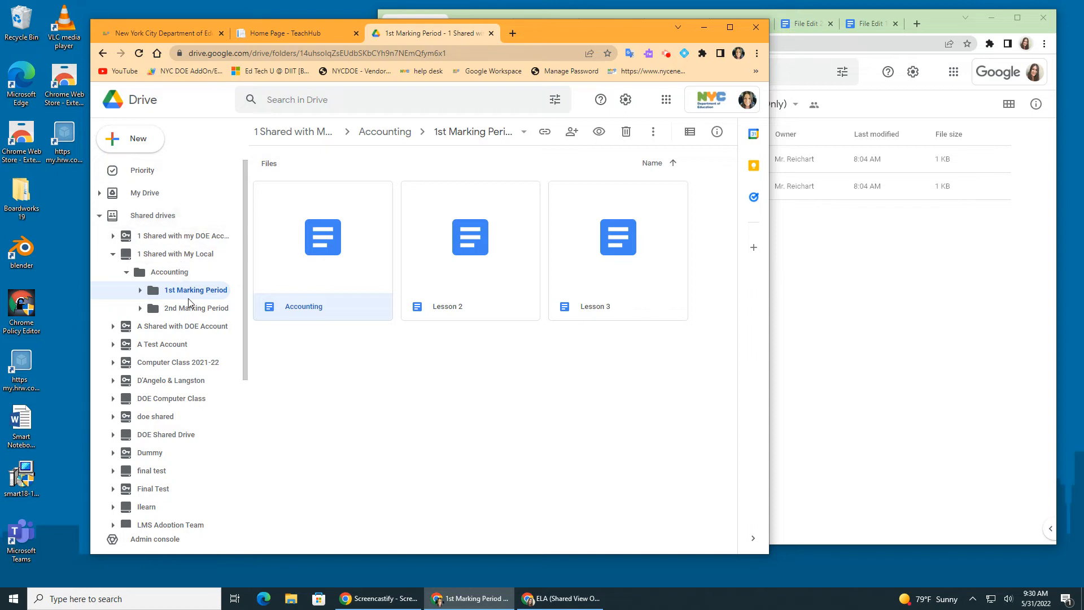
pyautogui.click(157, 258)
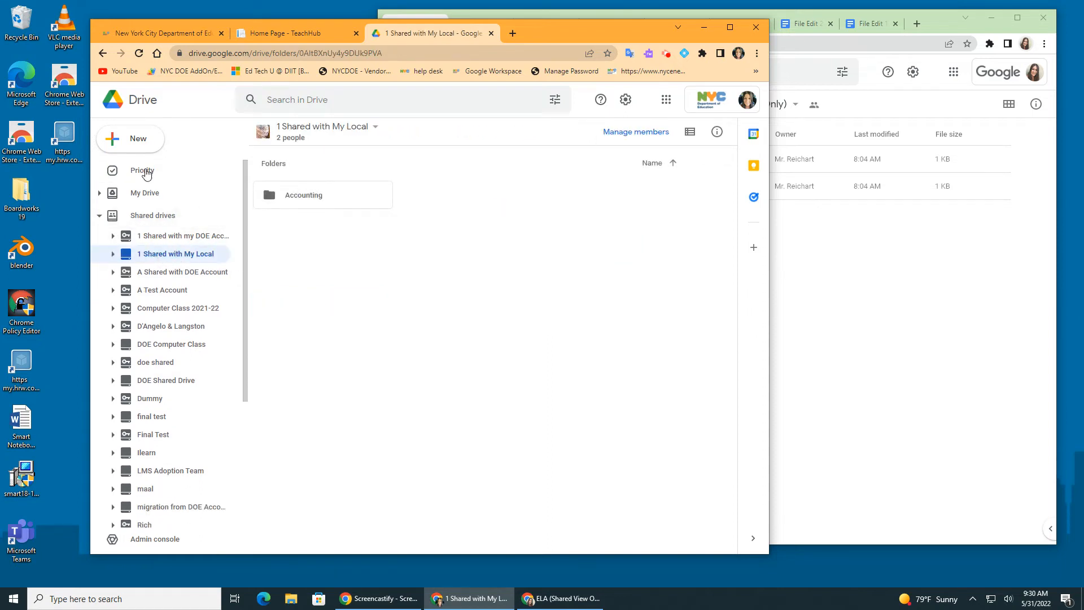
pyautogui.click(137, 140)
pyautogui.click(149, 146)
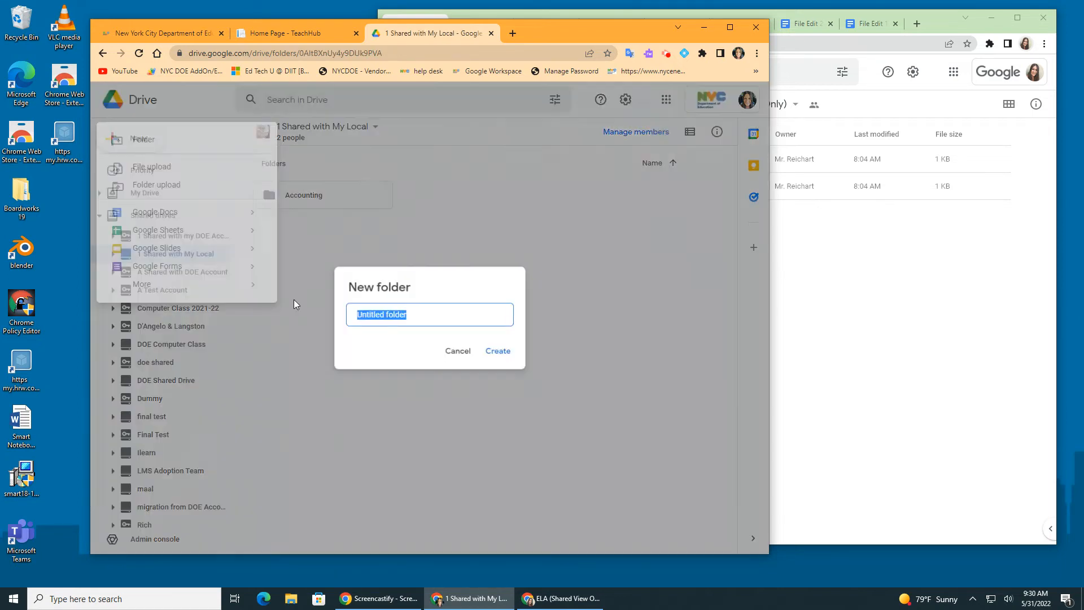
pyautogui.press('BackSpace')
pyautogui.write('ELA')
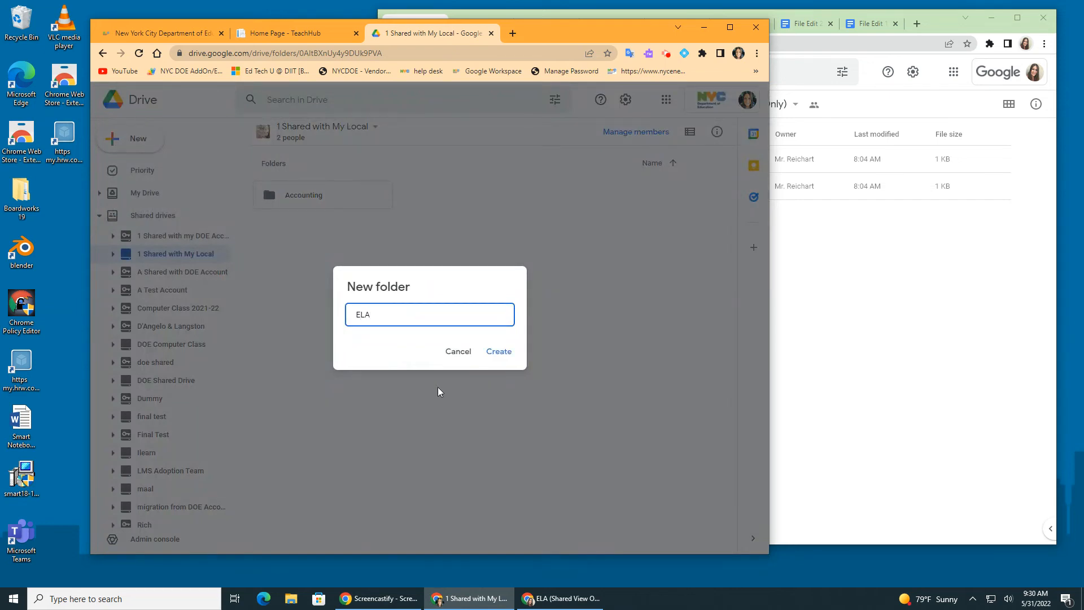
pyautogui.click(499, 352)
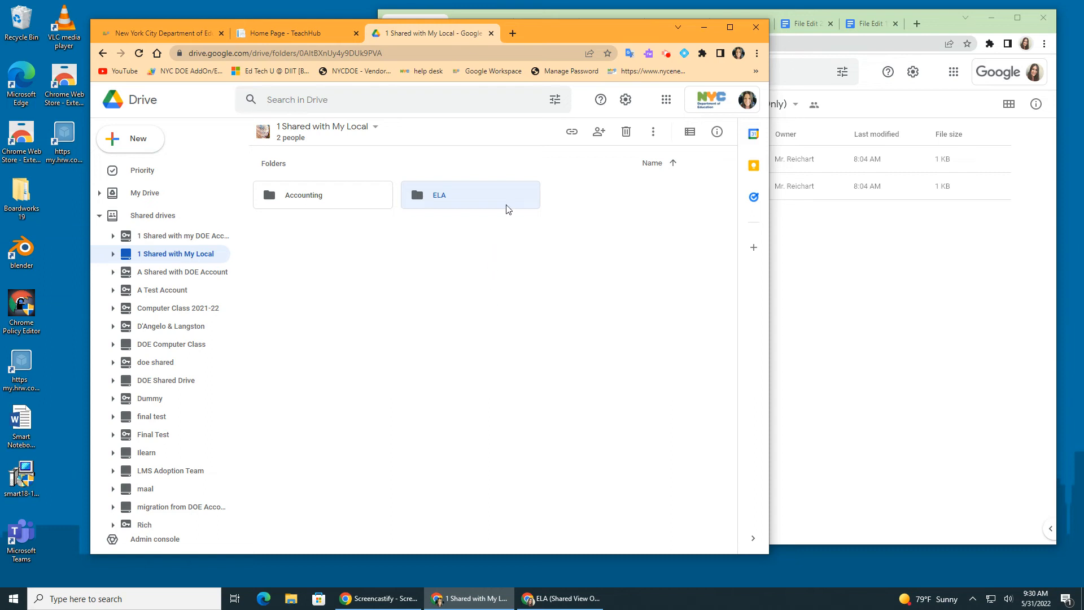
# Try to move the "view only" and "view only 2" documents from the local account into the shared drive's ELA folder
pyautogui.moveTo(569, 32); pyautogui.dragTo(167, 63)
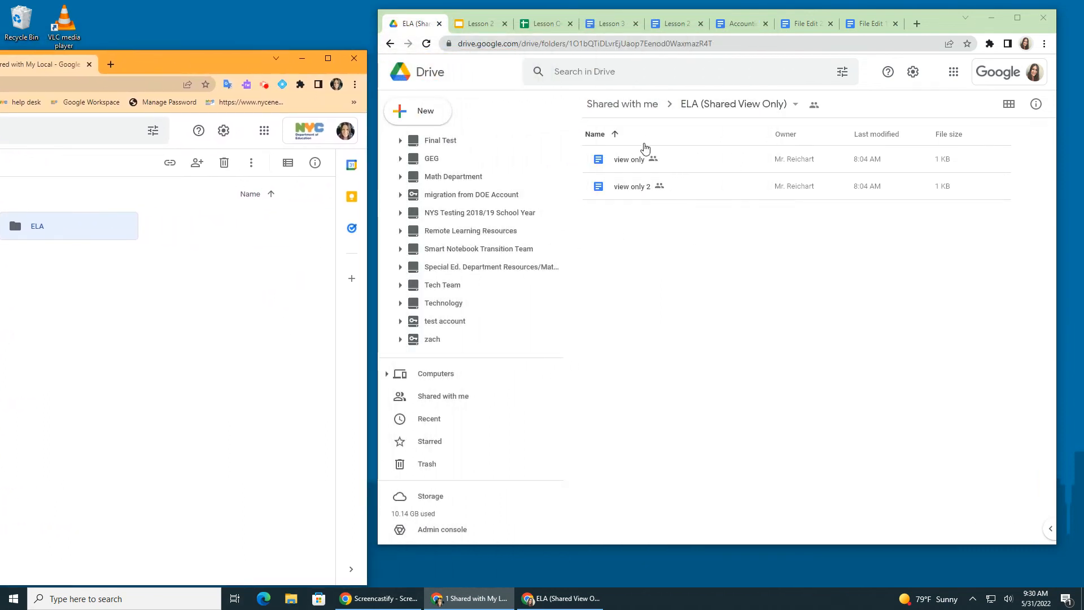
pyautogui.click(637, 170)
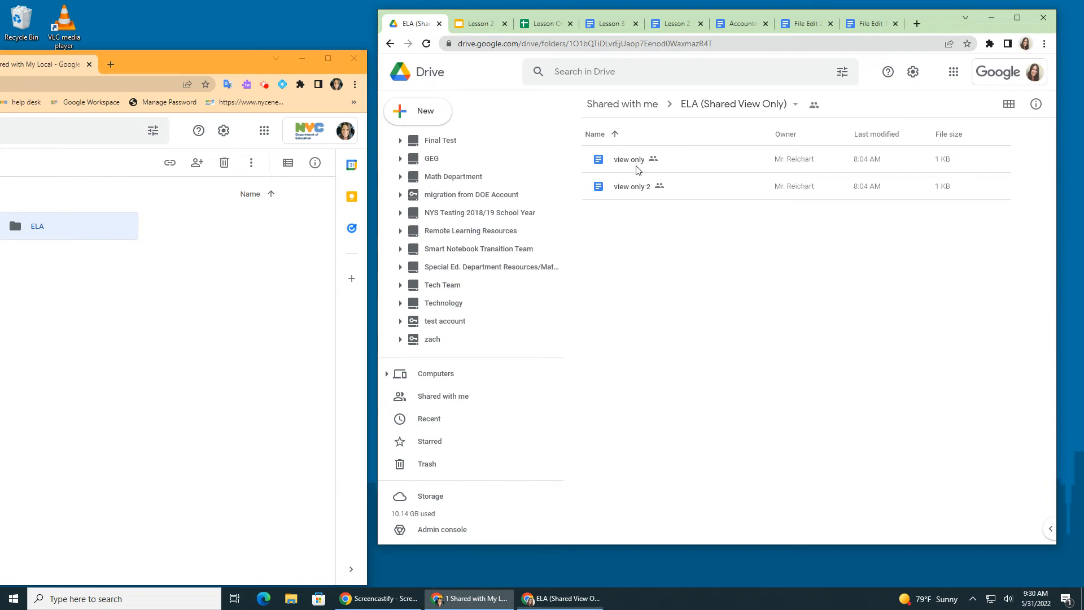
pyautogui.keyDown('shift'); pyautogui.click(641, 176); pyautogui.keyUp('shift')
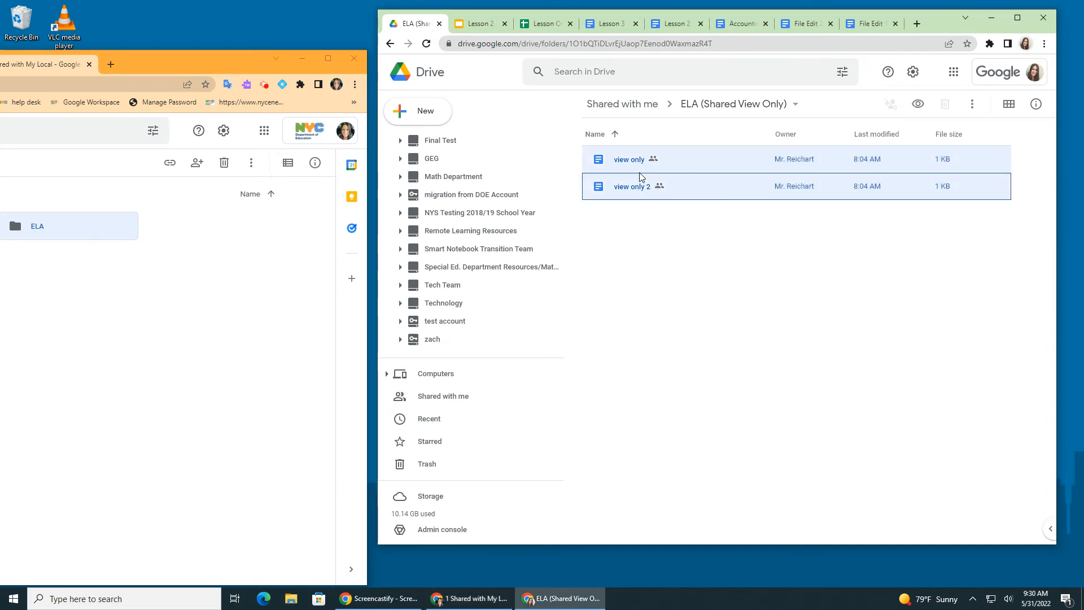
pyautogui.moveTo(629, 188); pyautogui.dragTo(442, 315)
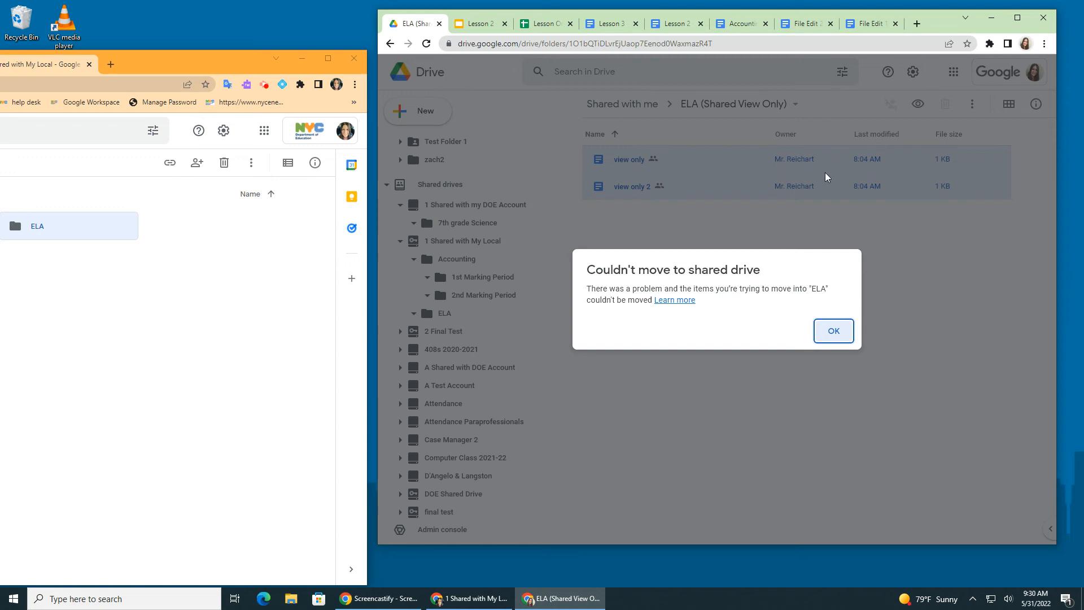
pyautogui.click(835, 334)
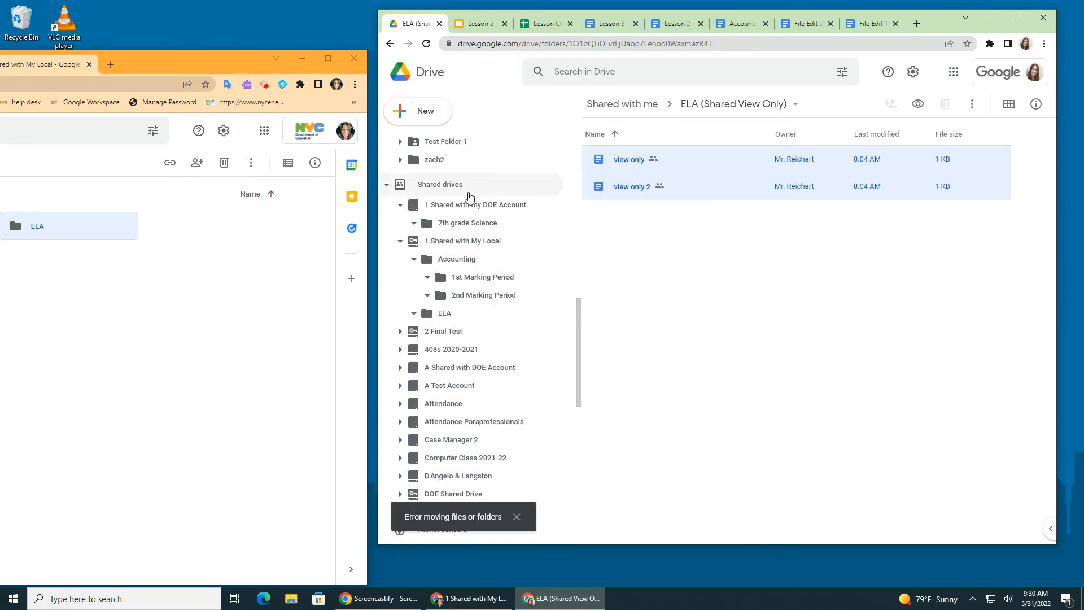
# Open the "Book Club (Edit Folder RR)" folder inside "ELA (Shared with Edit)" from the Shared with me files
pyautogui.scroll(-7, 470, 194)
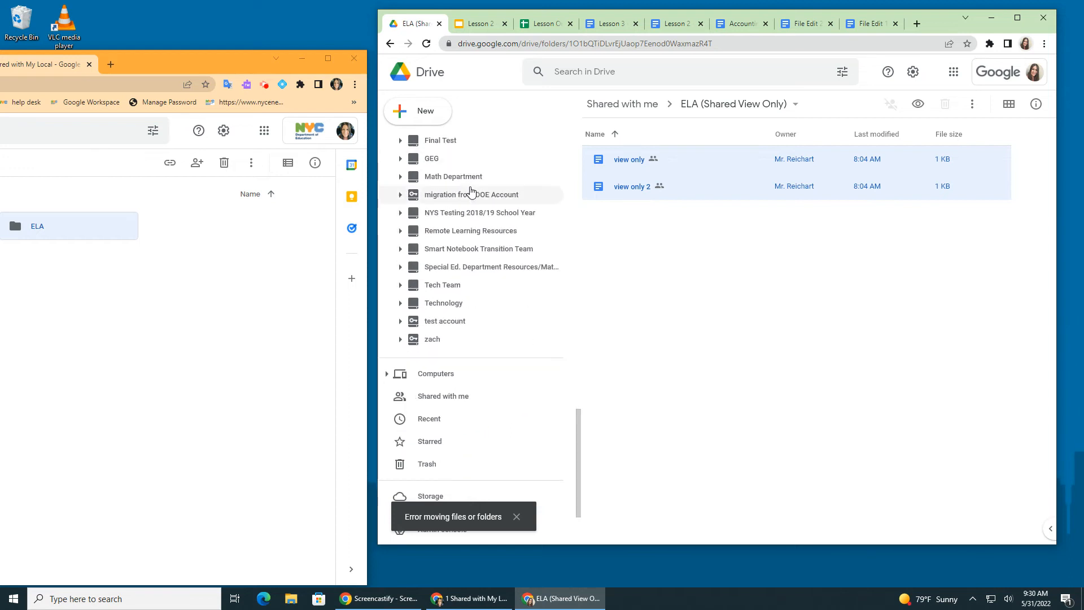
pyautogui.click(446, 396)
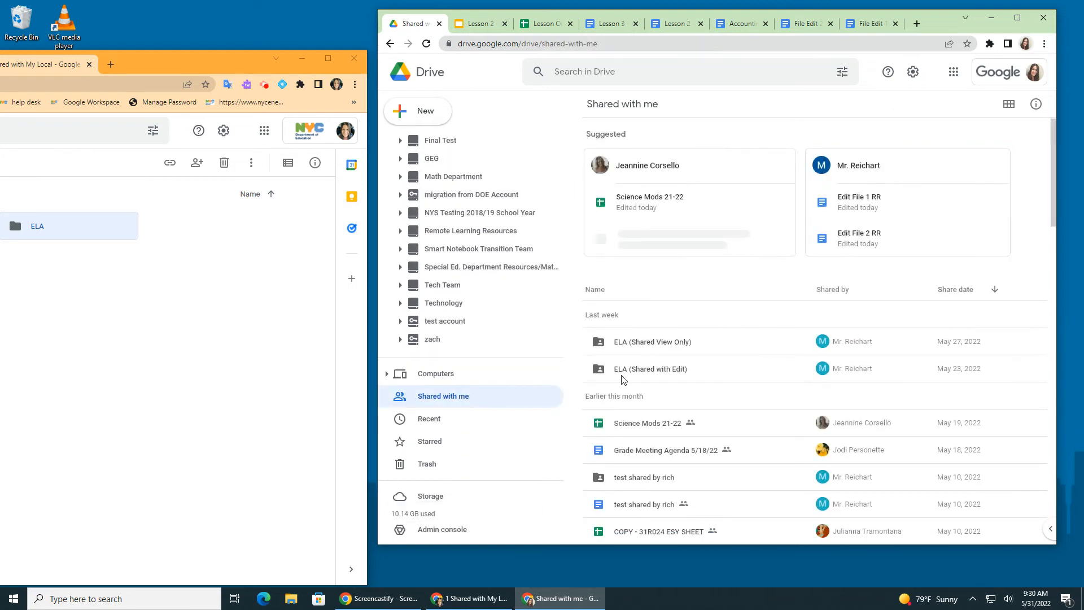
pyautogui.doubleClick(664, 376)
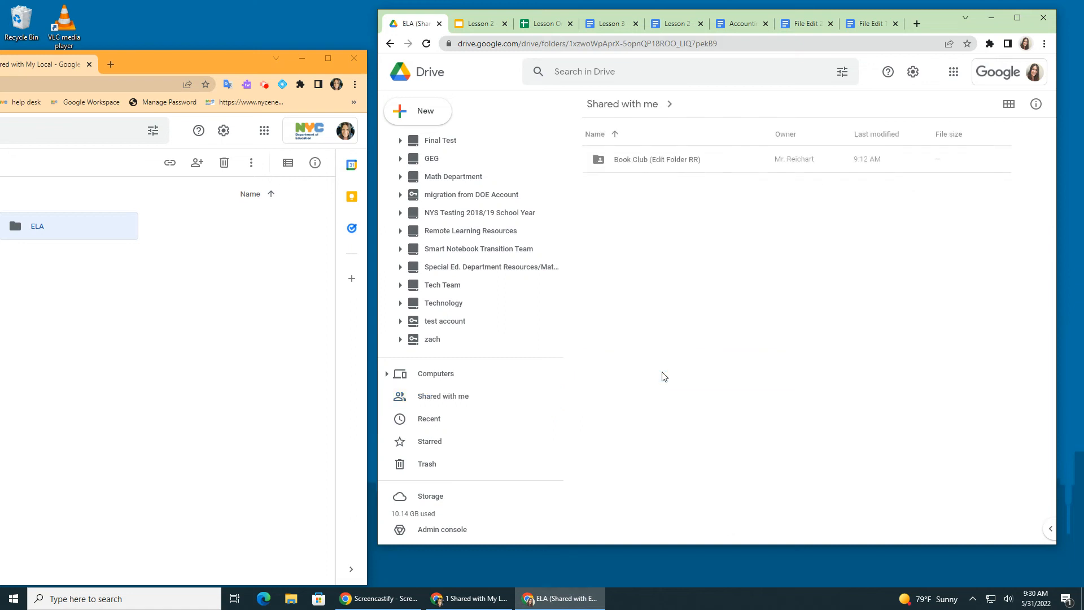
pyautogui.doubleClick(652, 161)
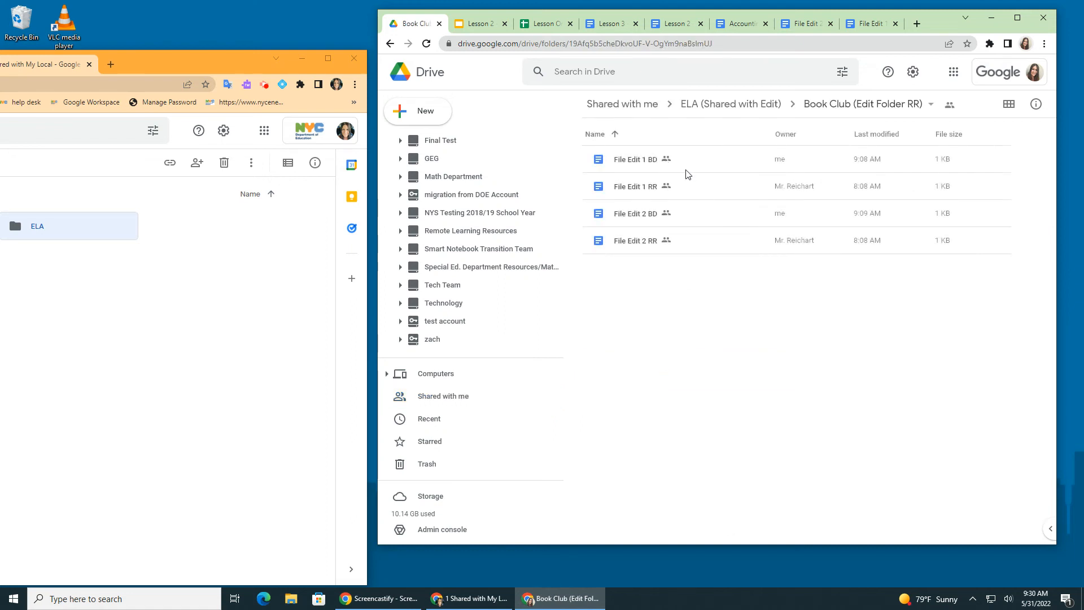
# Try to move all four File Edit documents from the Book Club folder into ELA in the "1 Shared with My Local" shared drive
pyautogui.click(640, 164)
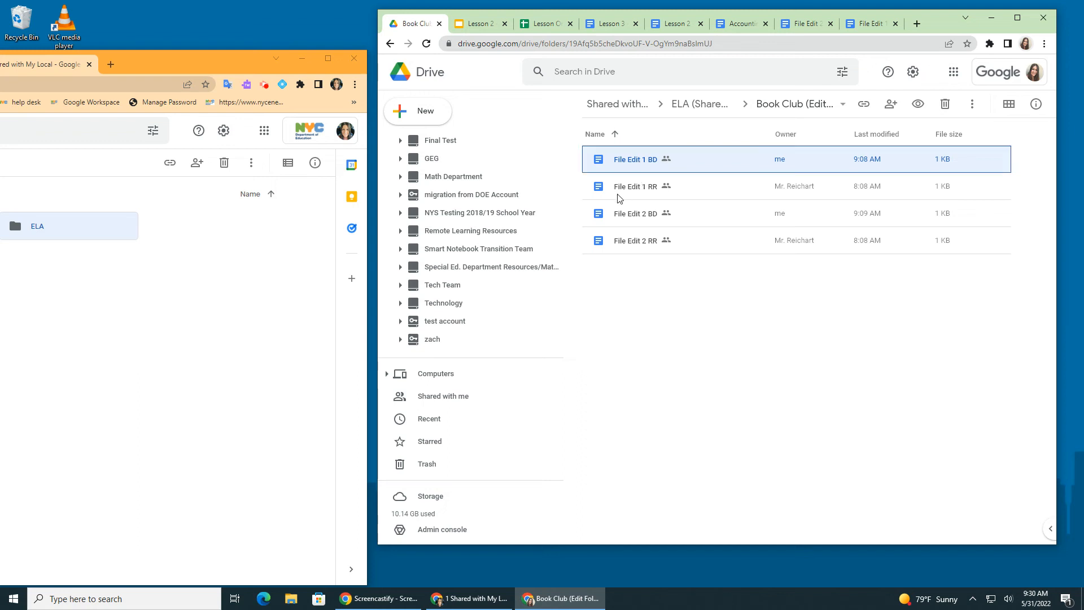
pyautogui.hotkey('shift', 'Down')
pyautogui.hotkey('shift', 'Down')
pyautogui.hotkey('shift', 'Down')
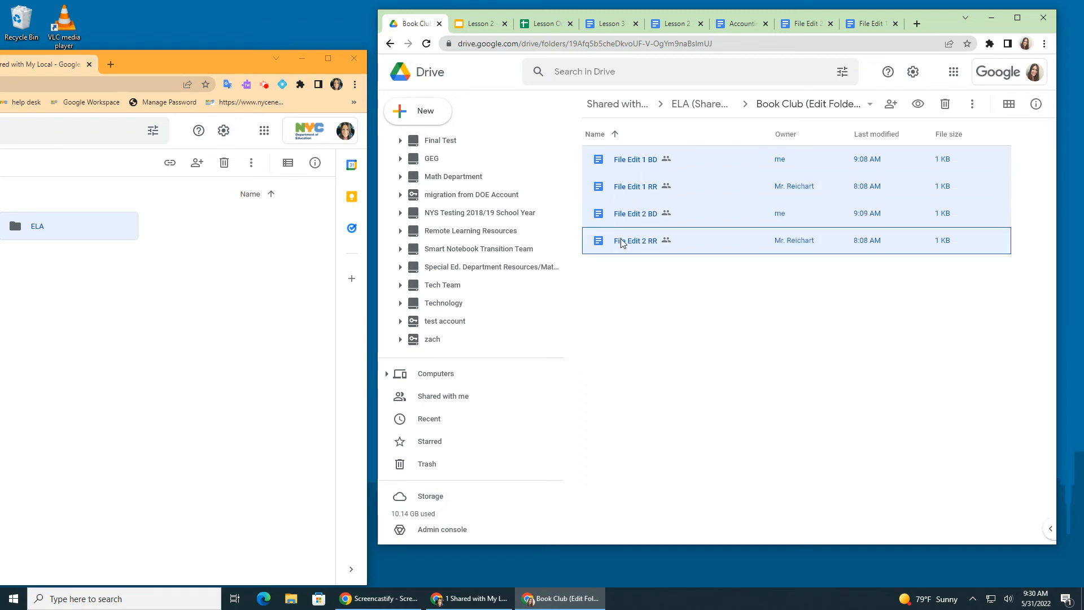
pyautogui.moveTo(621, 240); pyautogui.dragTo(430, 340)
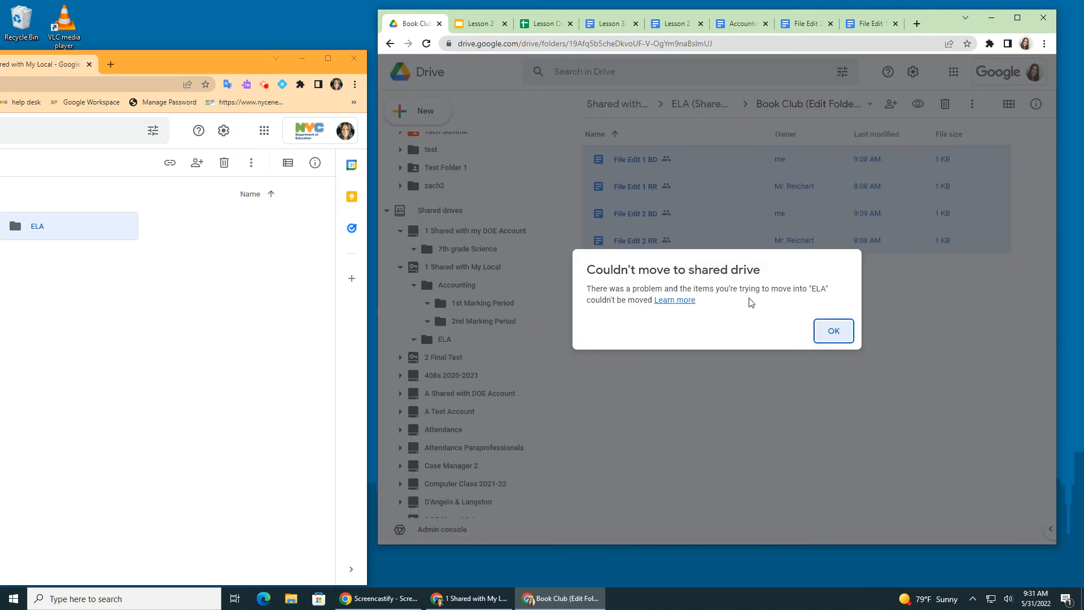
pyautogui.click(836, 333)
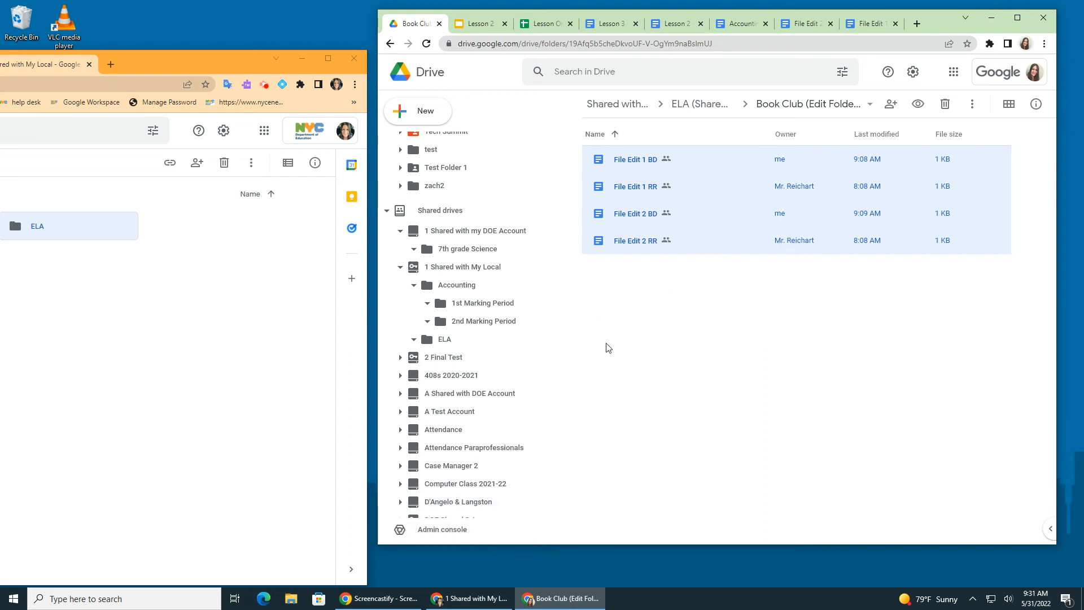
# Move the owned documents "File Edit 2 BD" and "File Edit 1 BD" into ELA in the "1 Shared with My Local" shared drive, accepting the ownership changes
pyautogui.click(642, 219)
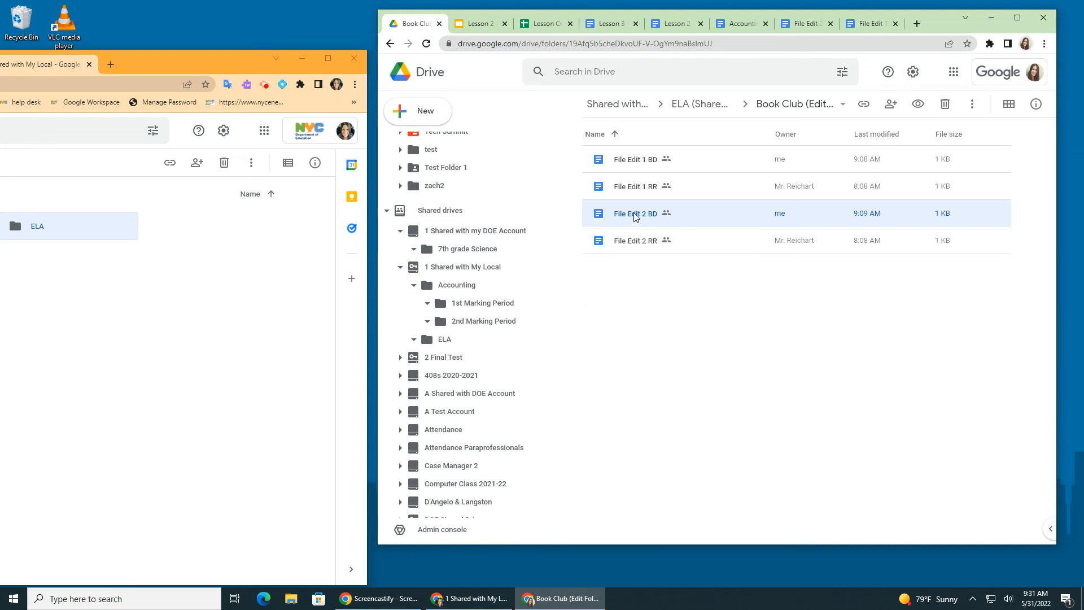
pyautogui.moveTo(636, 216); pyautogui.dragTo(426, 340)
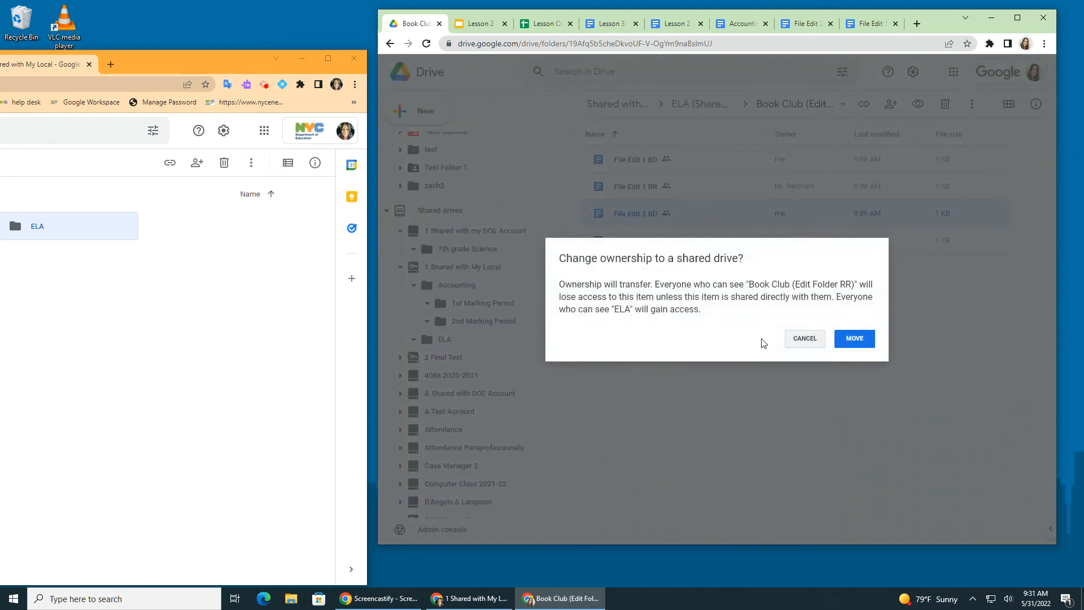
pyautogui.click(855, 339)
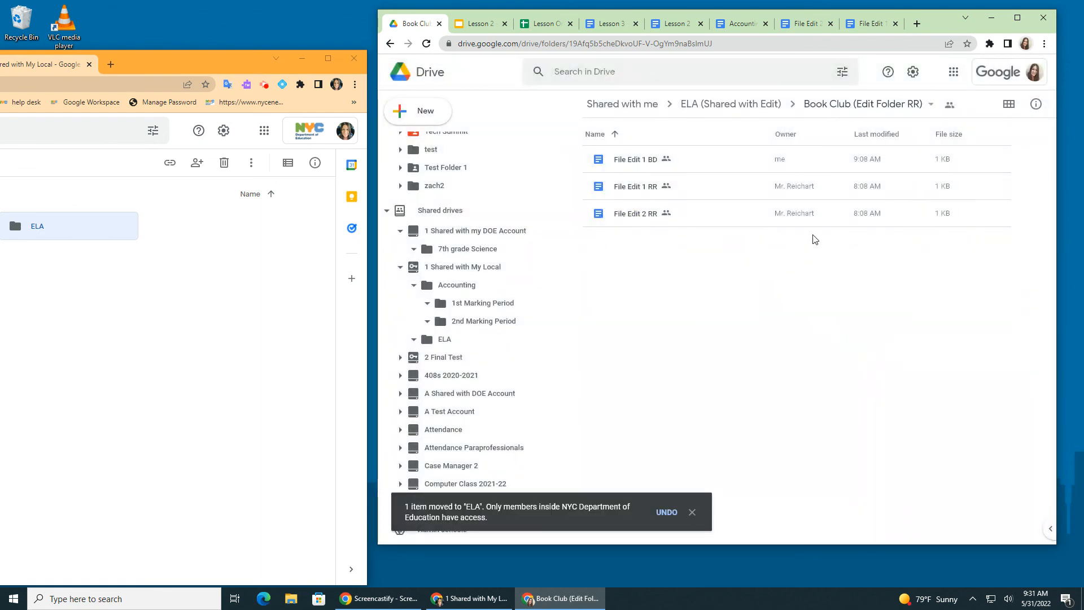
pyautogui.moveTo(645, 160); pyautogui.dragTo(421, 338)
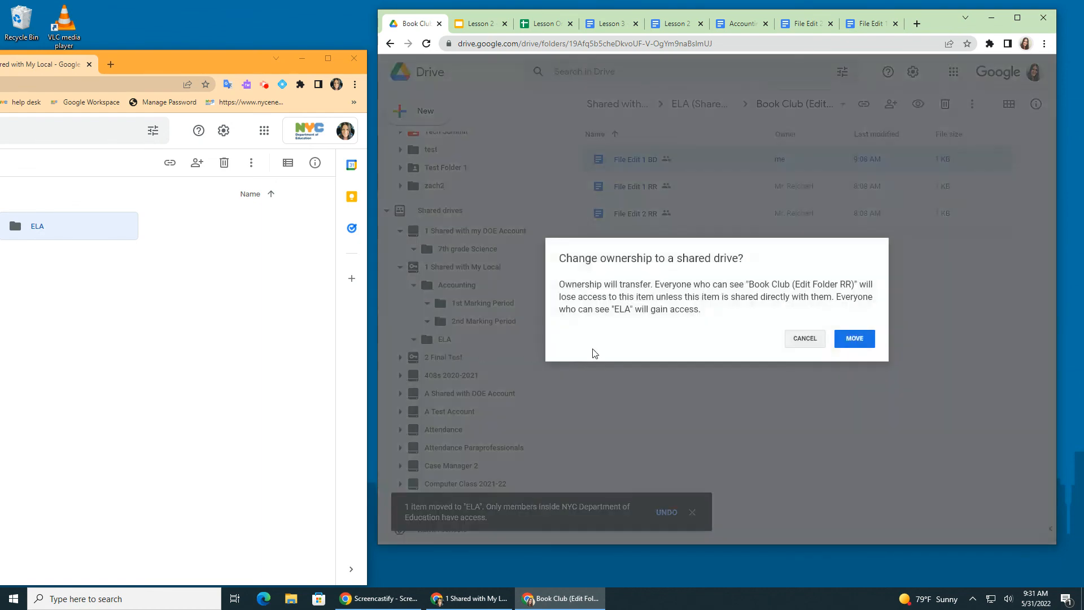
pyautogui.click(856, 340)
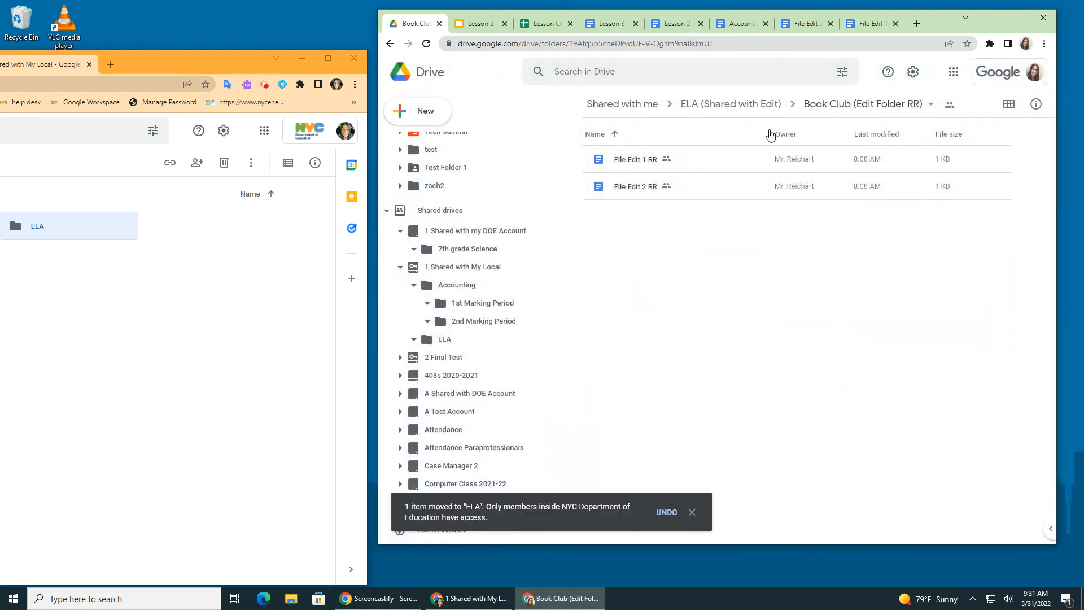
# Try to move "File Edit 1 RR" from the Book Club folder into the shared drive's ELA folder
pyautogui.moveTo(667, 162); pyautogui.dragTo(433, 341)
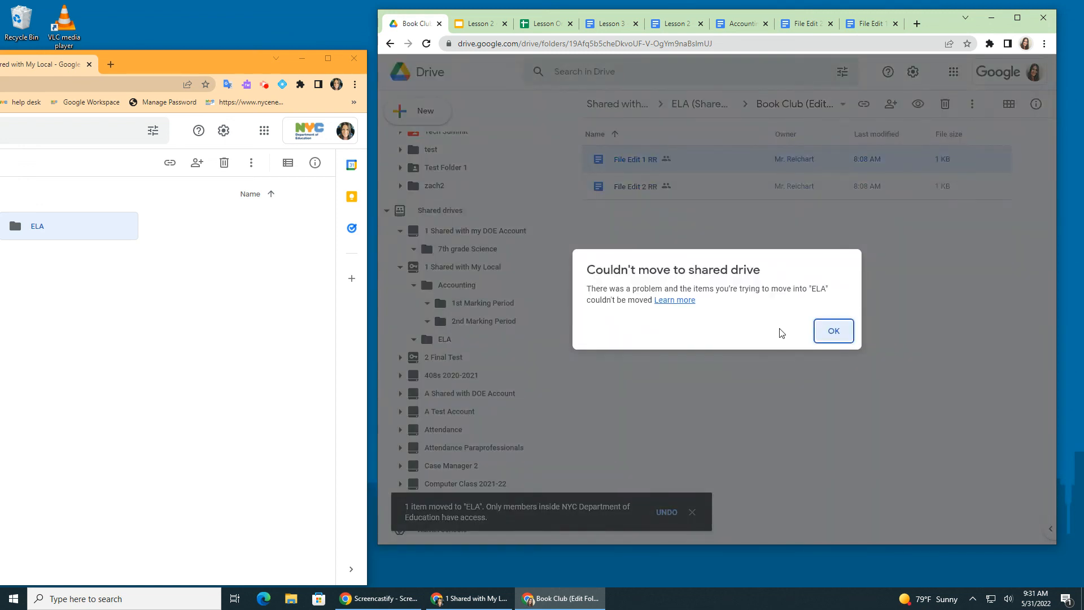
pyautogui.click(835, 331)
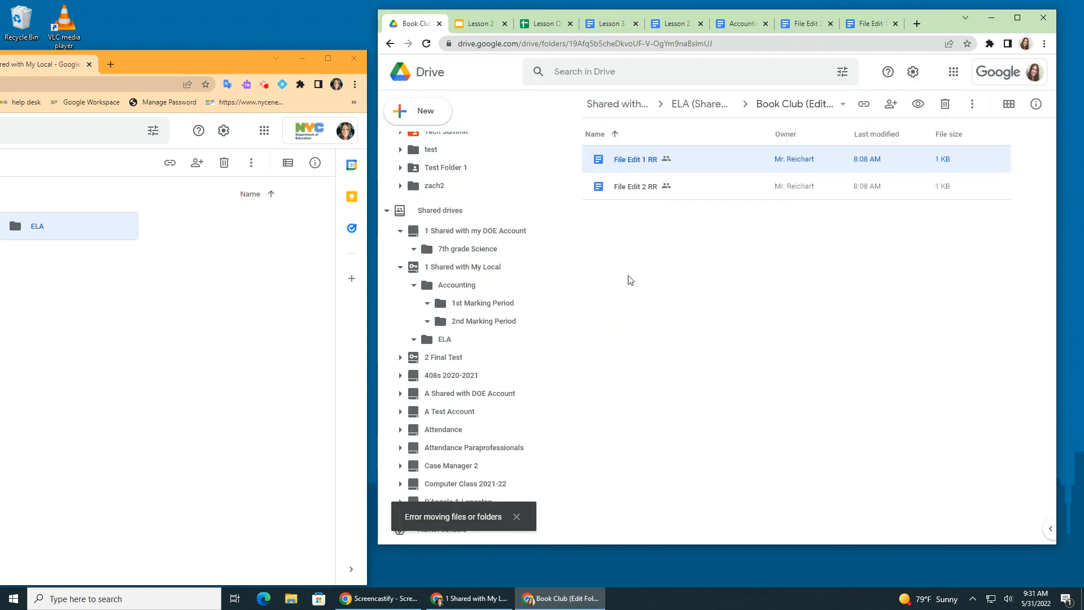
# Bring the DOE account's Drive window with the "1 Shared with My Local" shared drive fully into view
pyautogui.moveTo(179, 61); pyautogui.dragTo(688, 25)
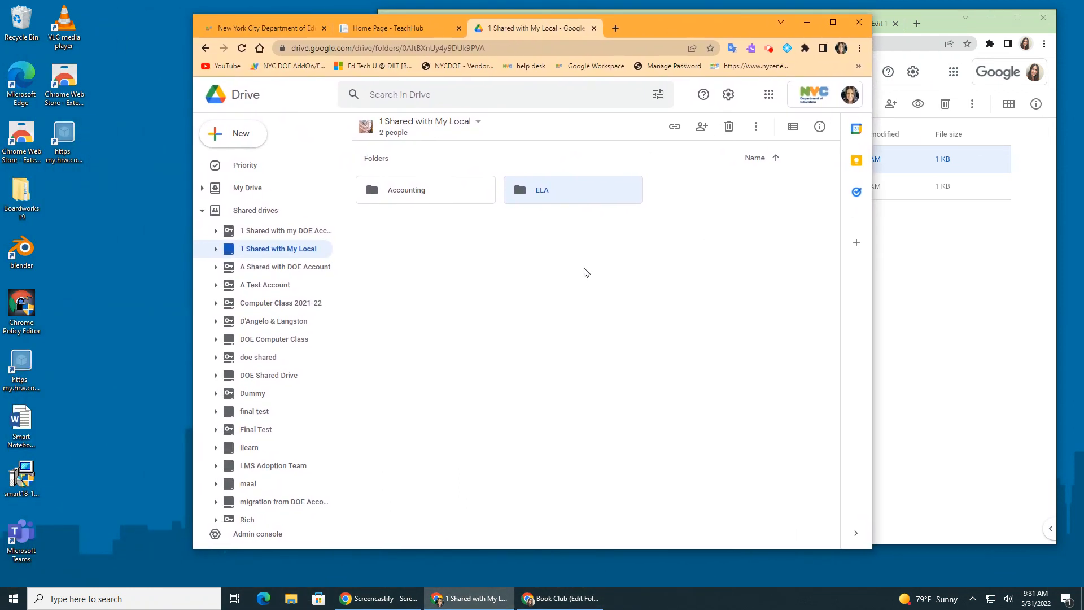